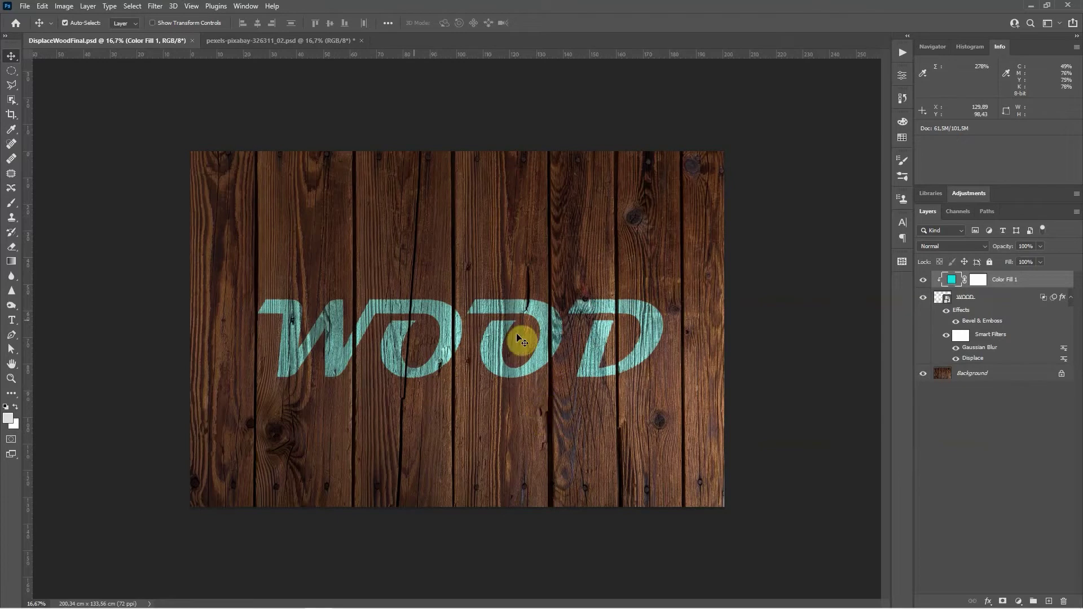
- Switch to the pexels-pixabay-326311_02.psd document and convert it to Grayscale, discarding its color information
click(257, 42)
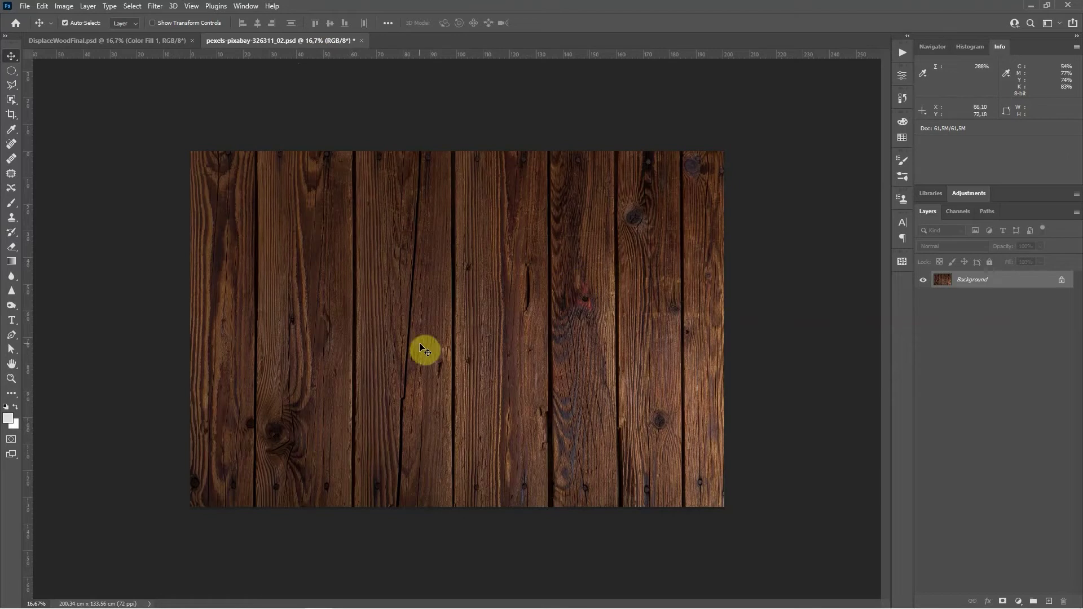
click(65, 6)
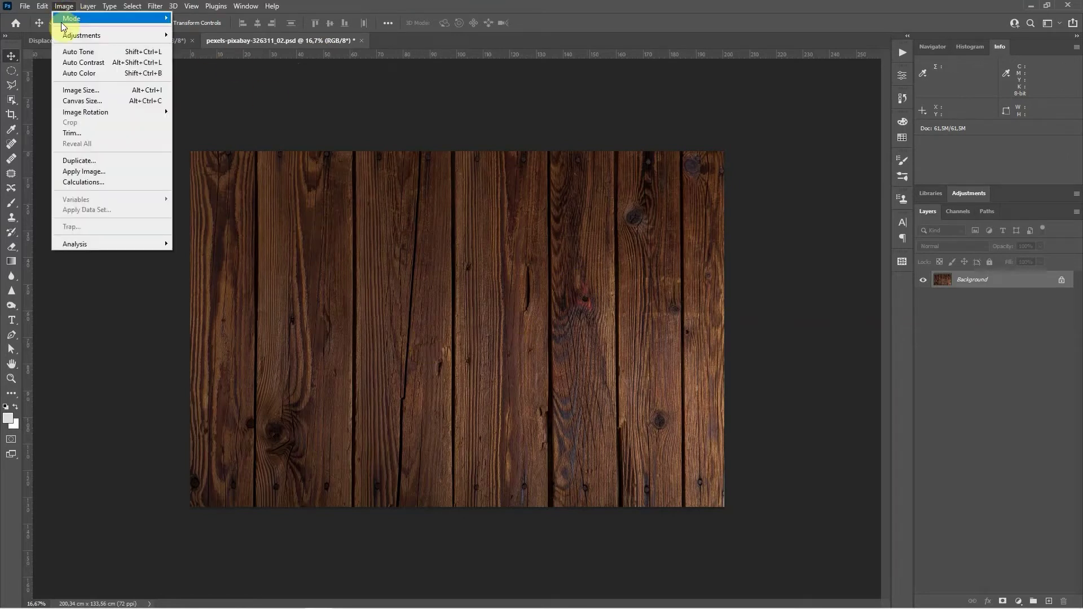
mouse_move(67, 19)
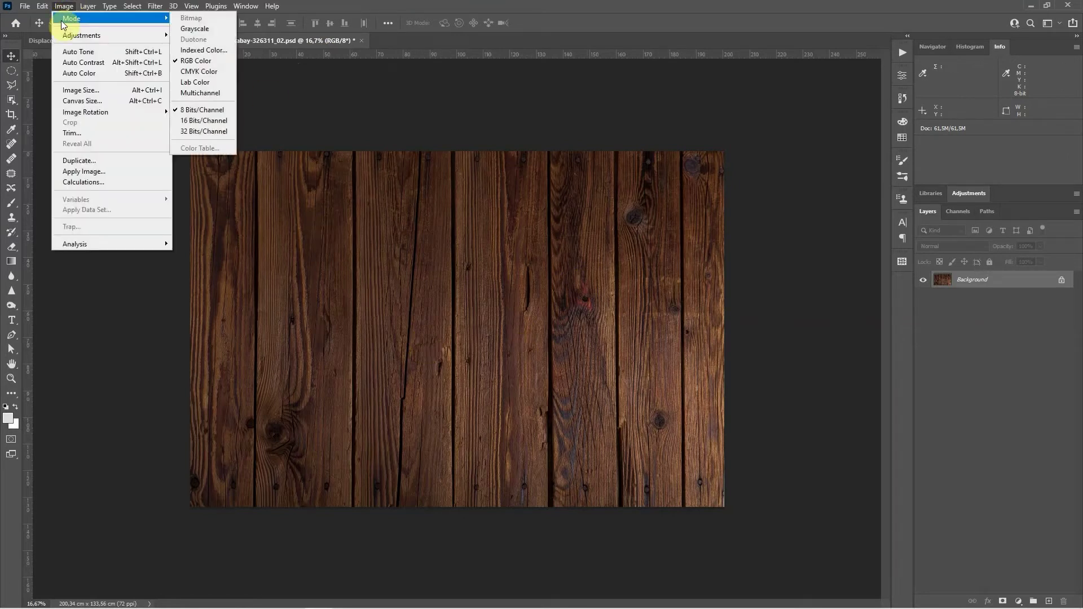
click(196, 30)
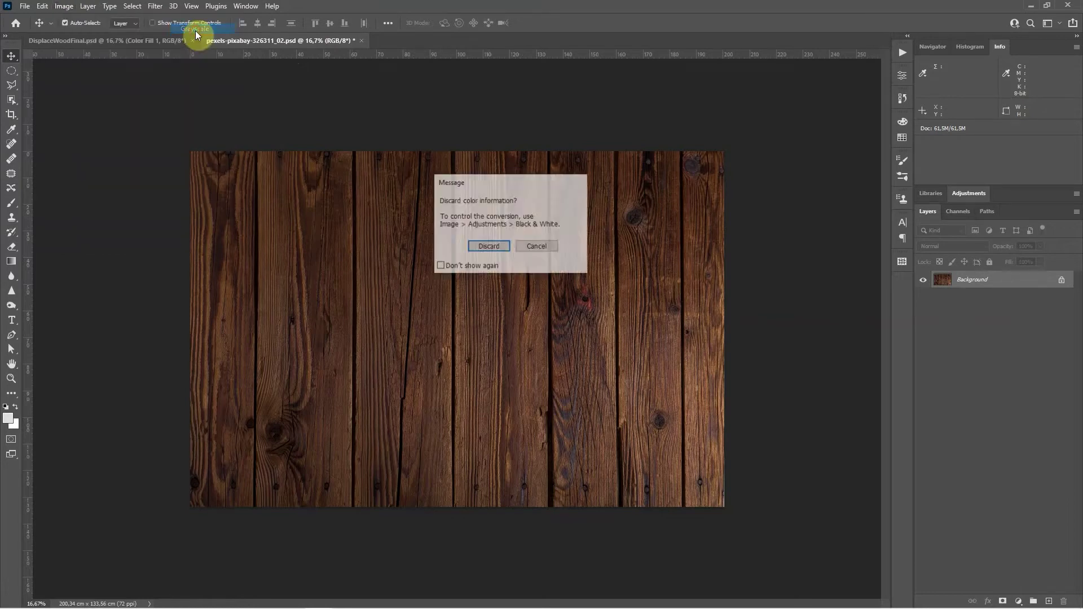
click(489, 247)
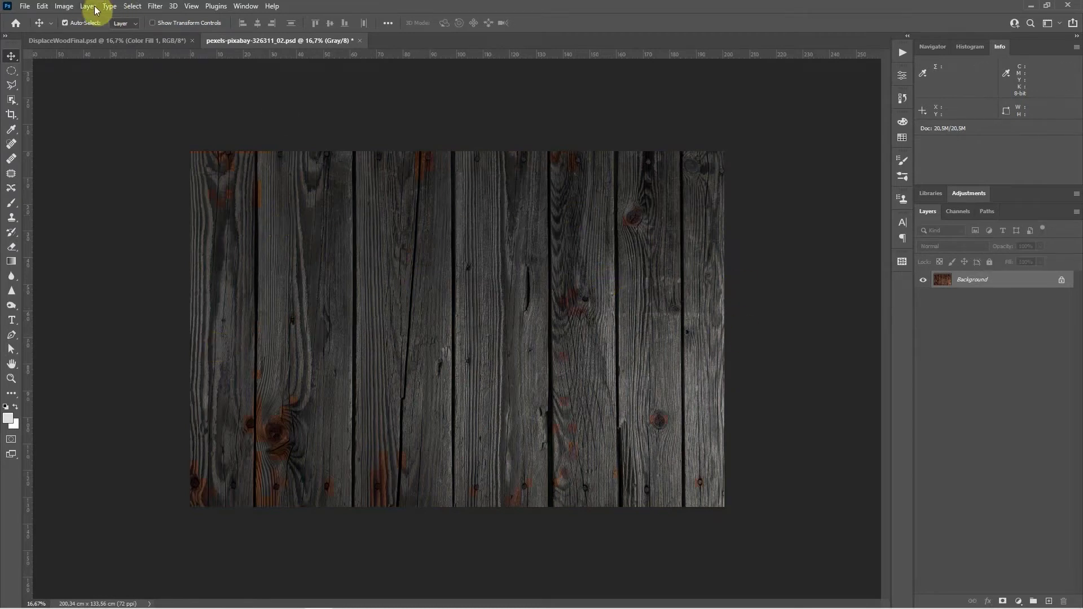
click(64, 7)
mouse_move(68, 35)
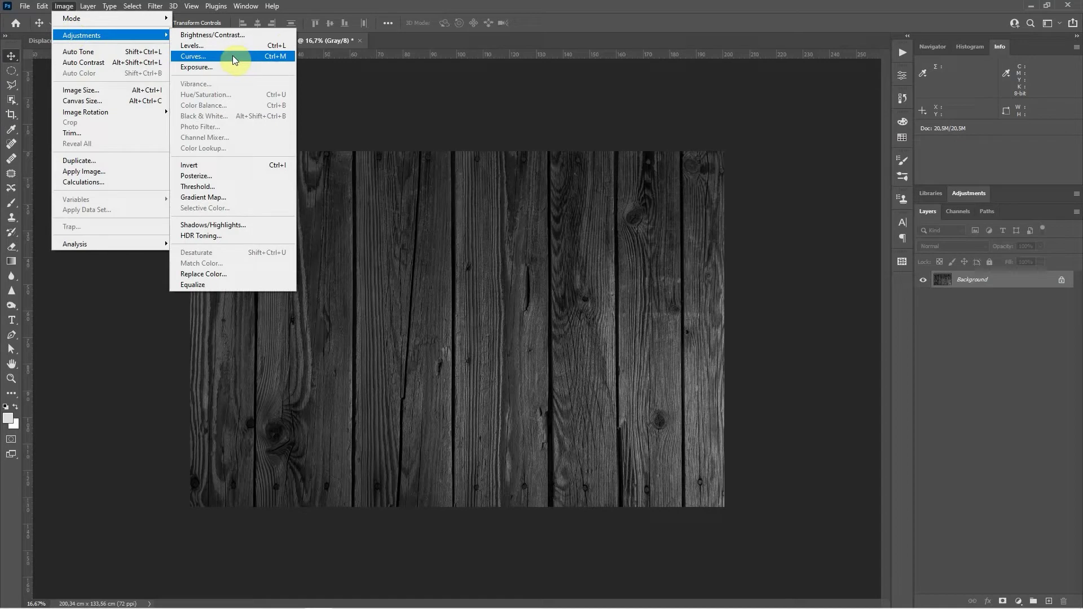
click(225, 35)
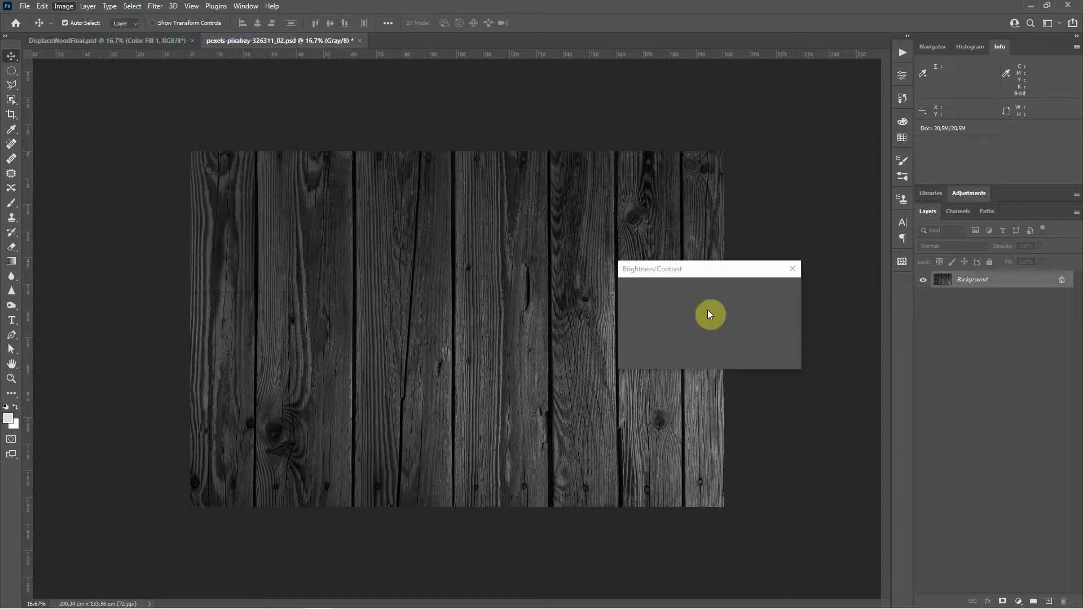
drag(681, 334, 698, 334)
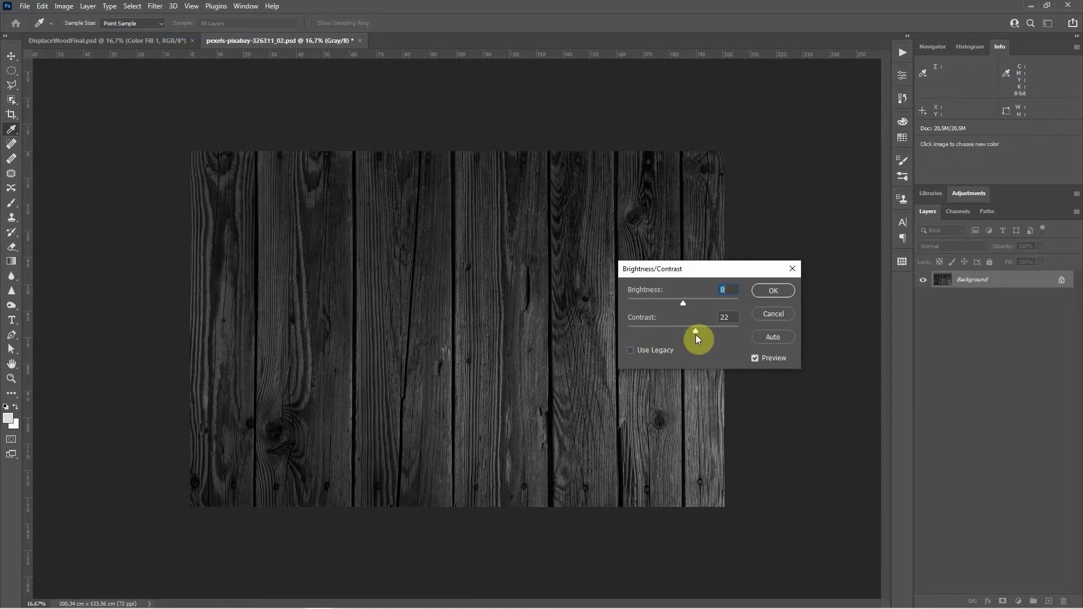
click(776, 313)
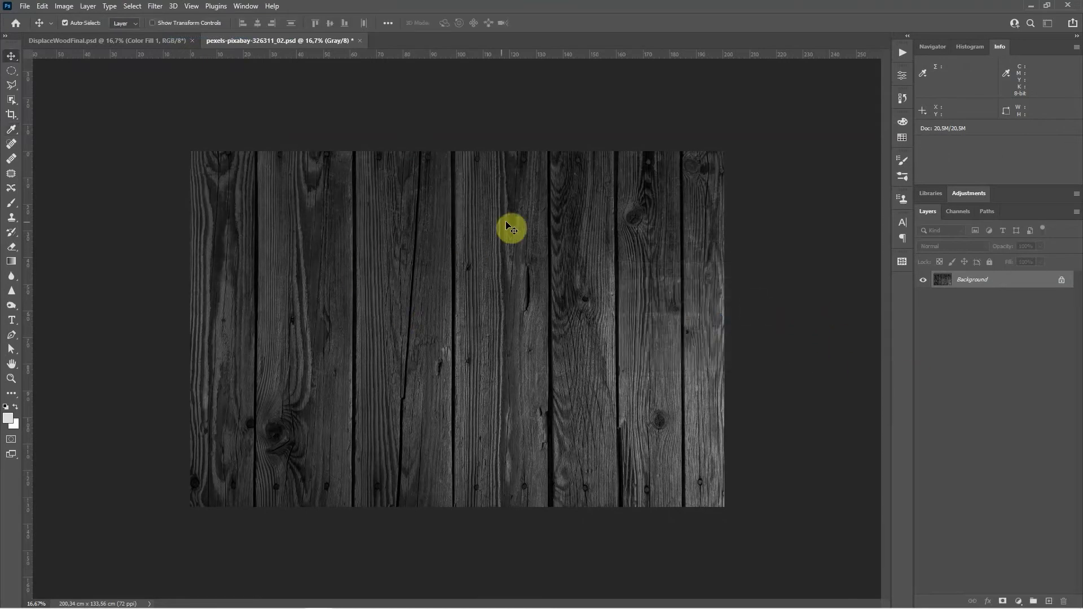
- Increase the wood image's contrast with a two-point Curves adjustment, placing the lower point at input 71, output 67
click(60, 7)
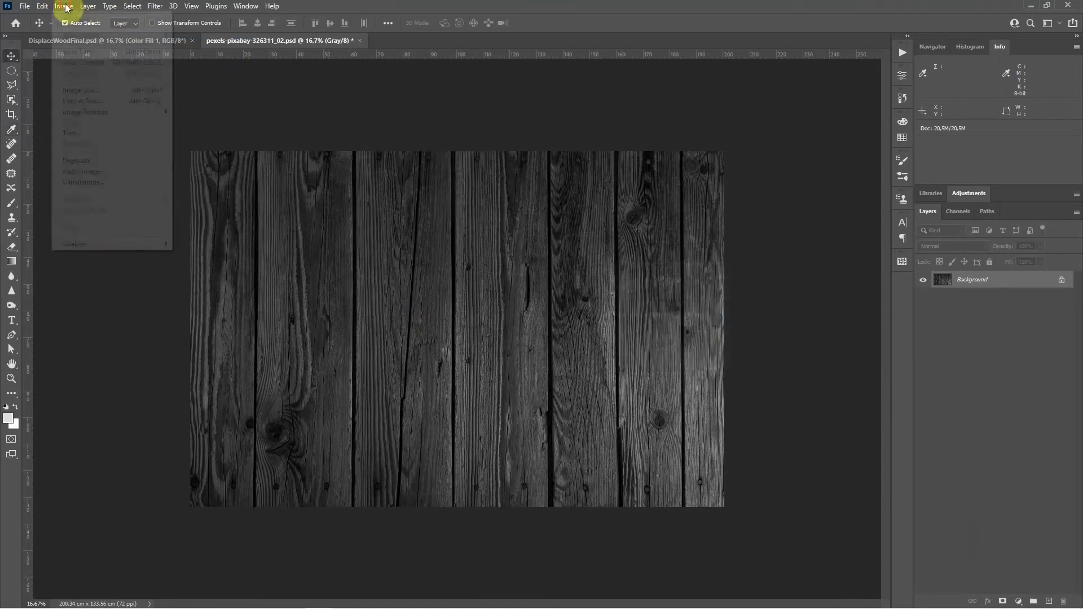
mouse_move(73, 35)
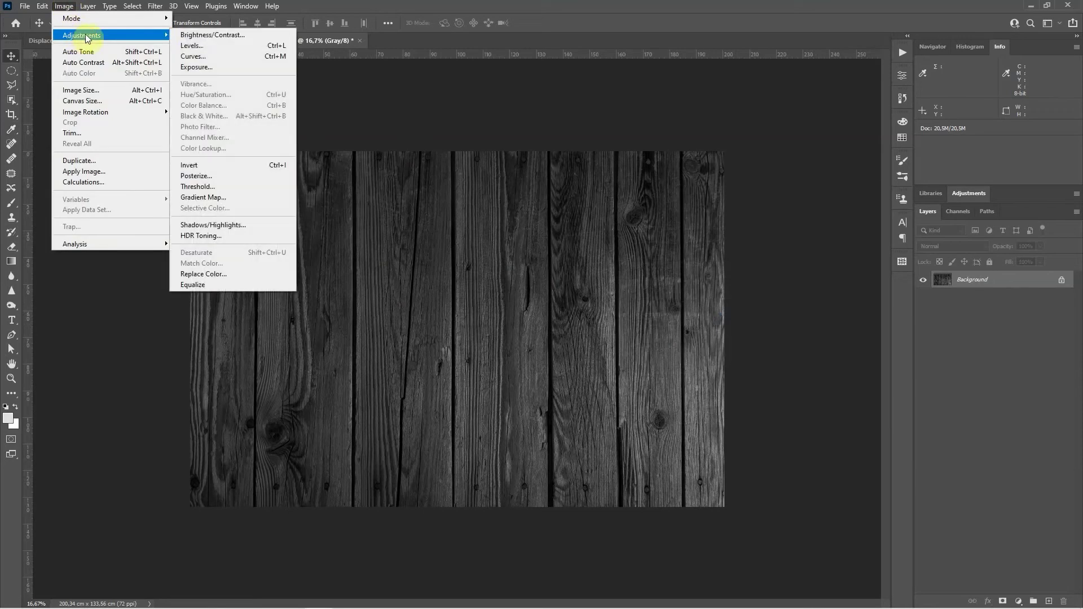
click(194, 57)
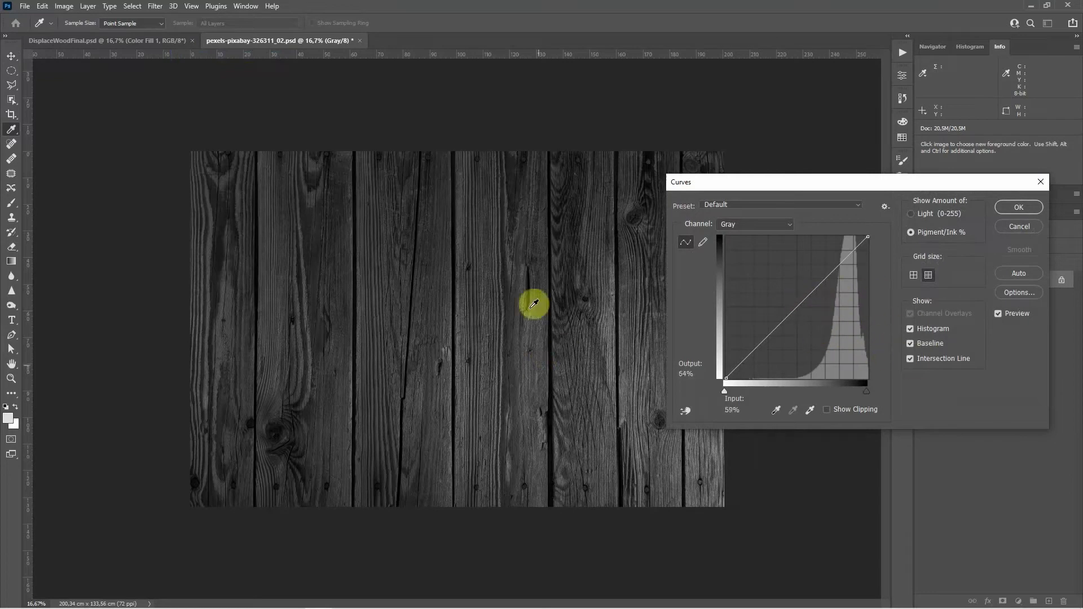
click(844, 259)
drag(843, 259, 827, 283)
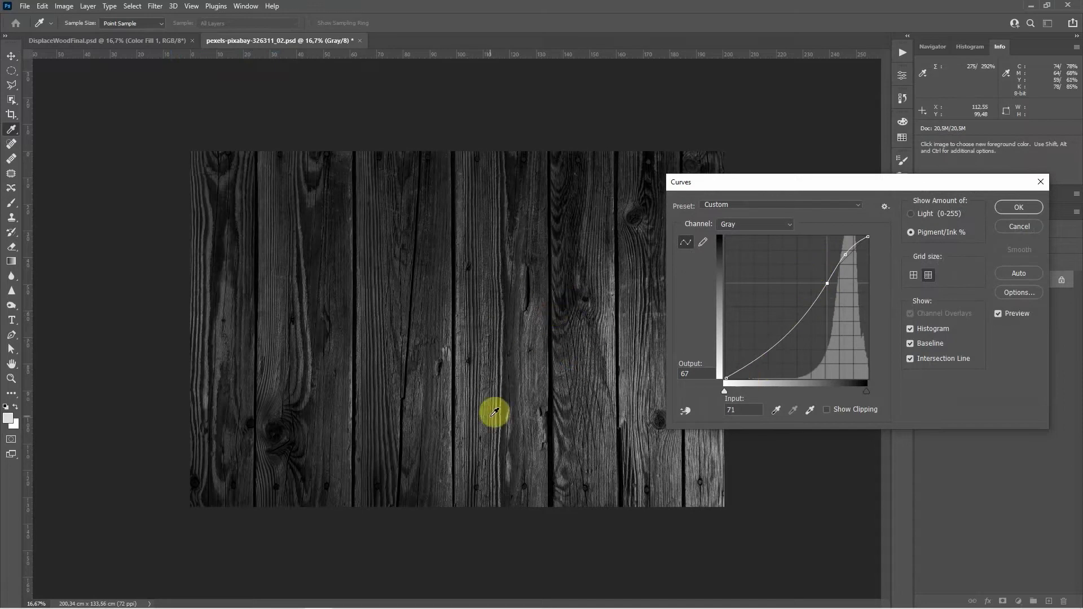
click(1023, 207)
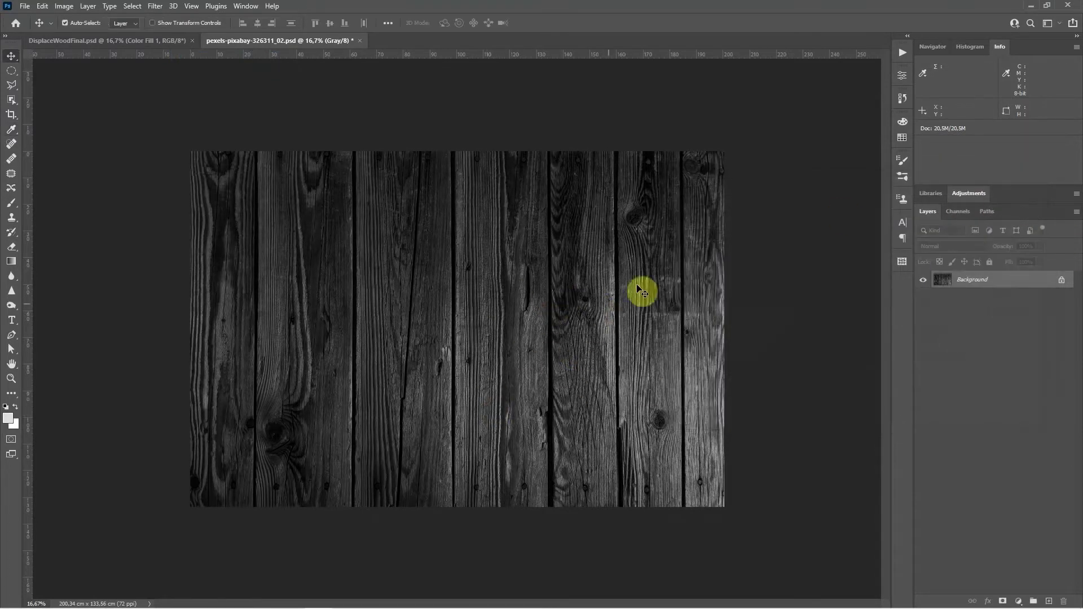
- Apply a Gaussian Blur with a 1.5-pixel radius to the grayscale wood image
key(ctrl+1)
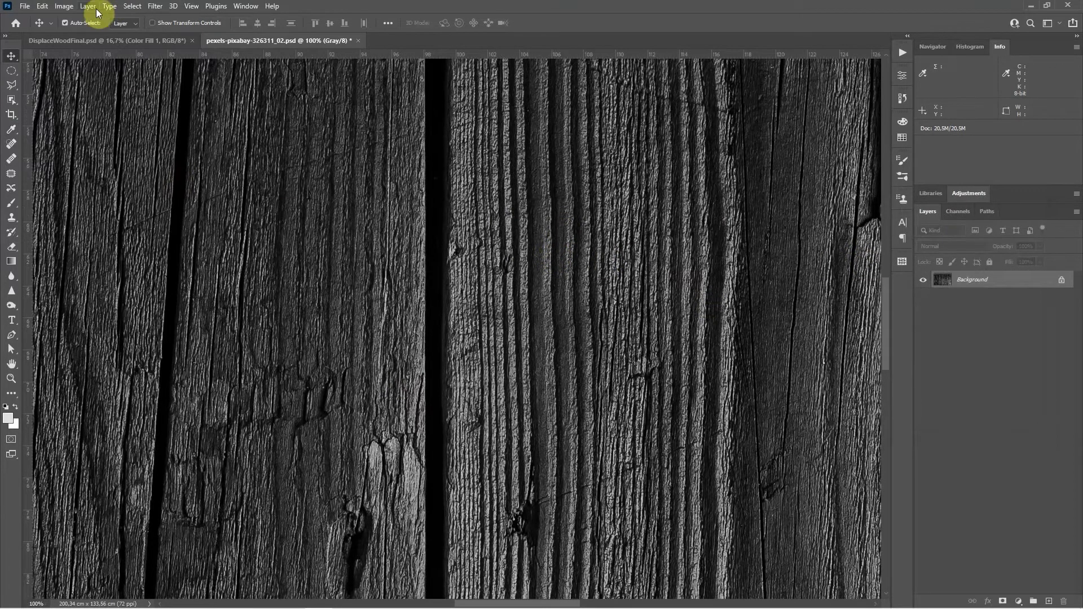
click(64, 6)
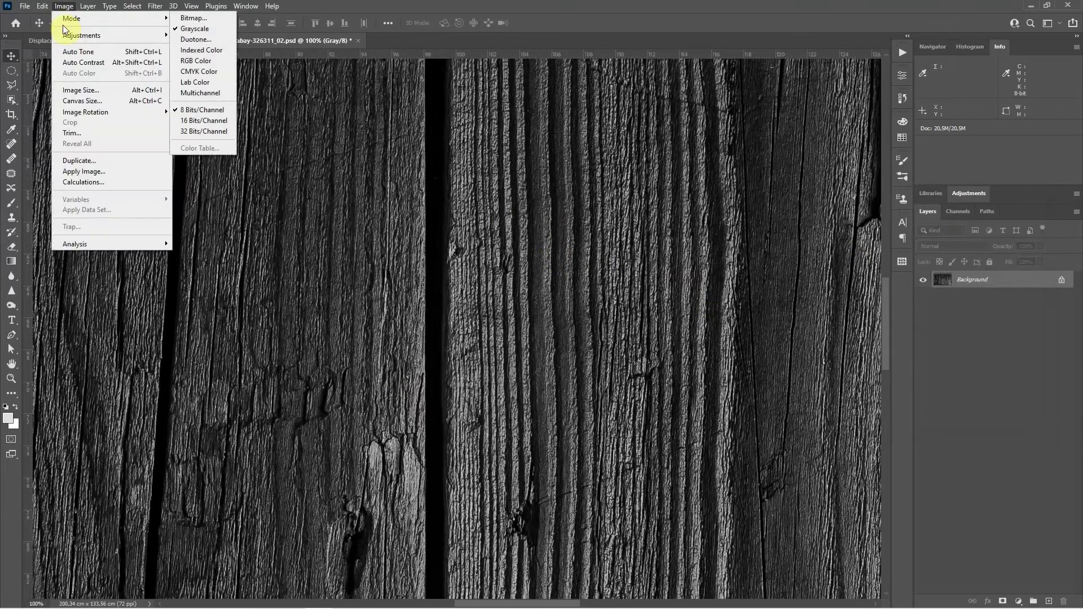
mouse_move(67, 23)
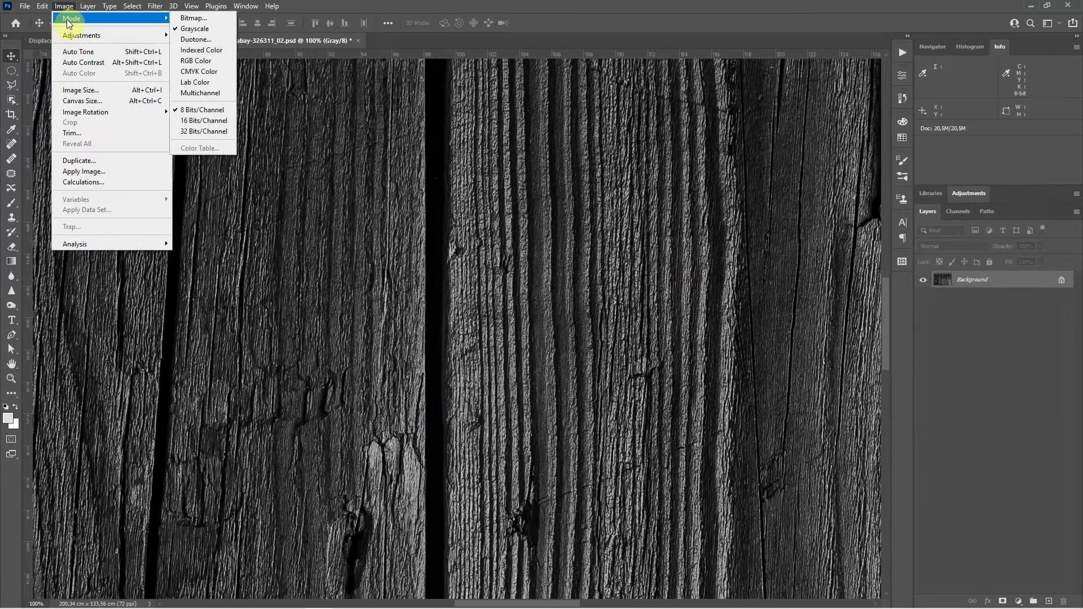
click(155, 6)
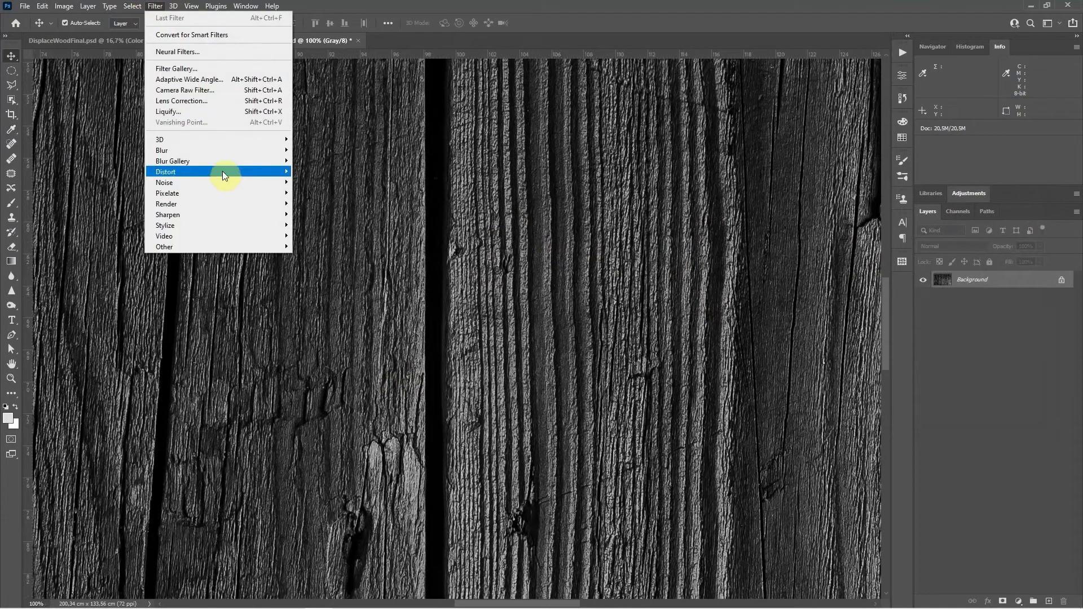
mouse_move(228, 148)
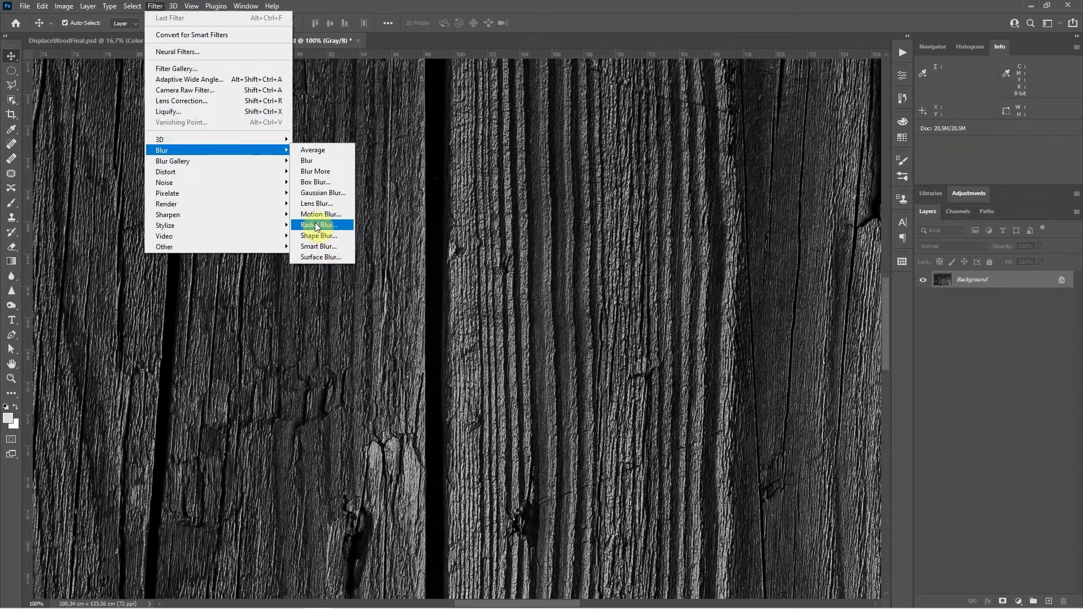
click(317, 192)
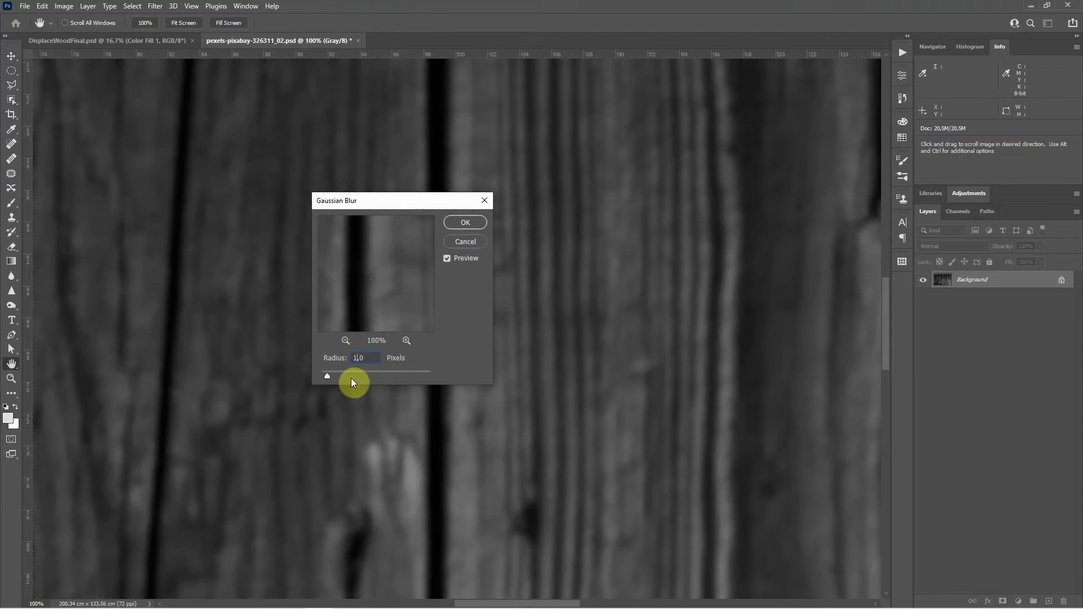
text(1,)
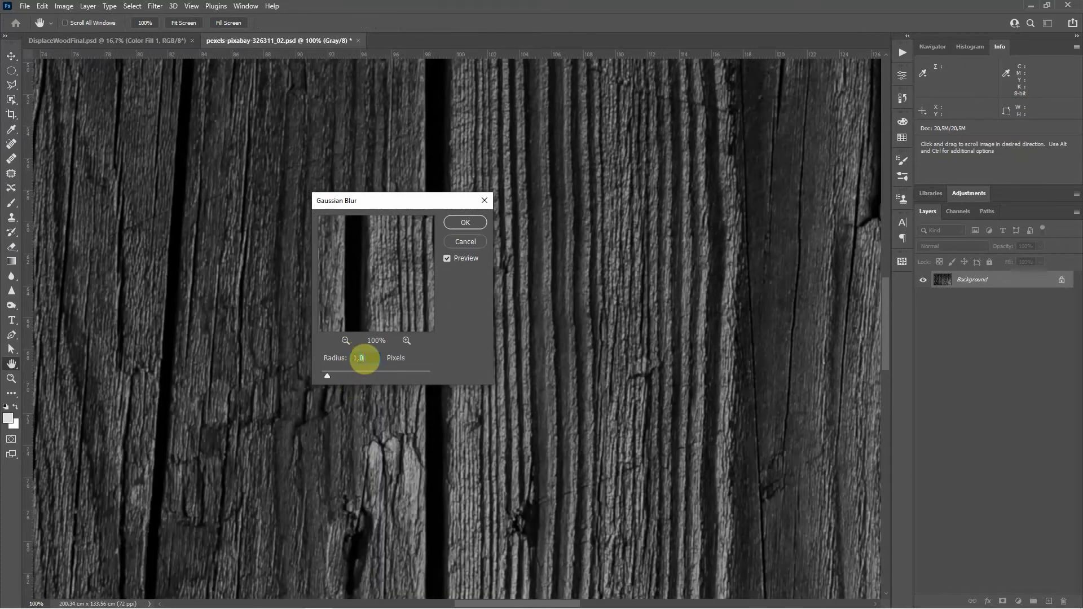
text(5)
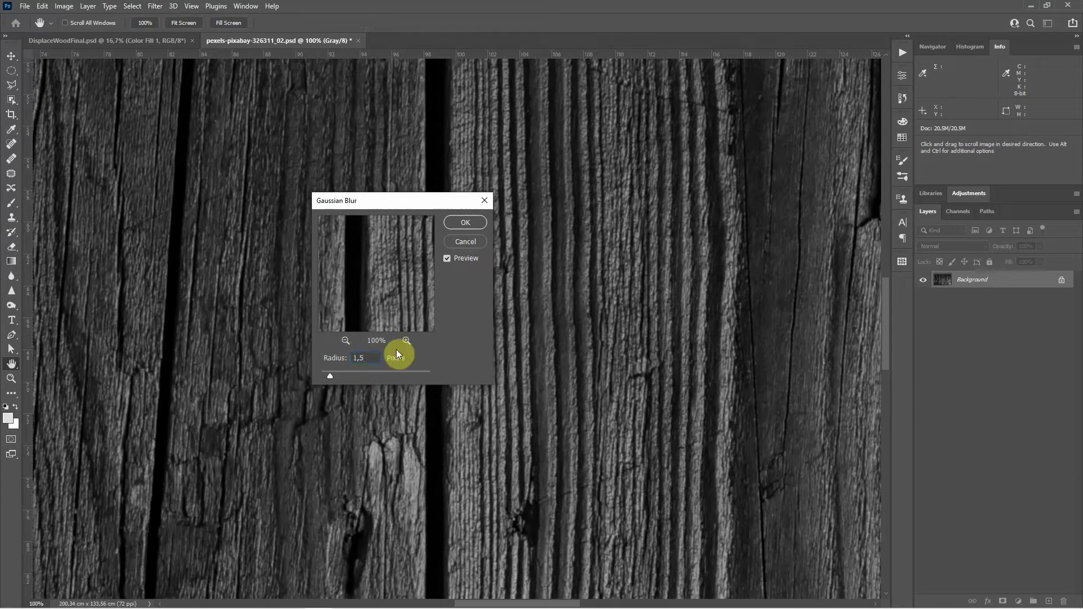
click(465, 224)
key(v)
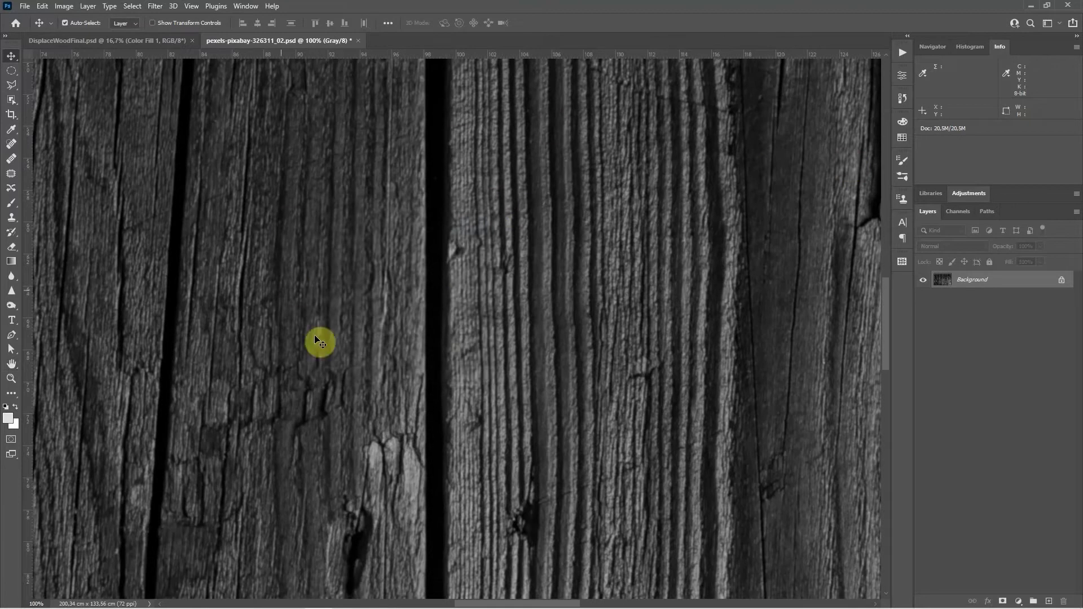
- Save the blurred grayscale image as a new Photoshop file named pexels-pixabay-326311_02_Displace in the Compositing folder
click(25, 7)
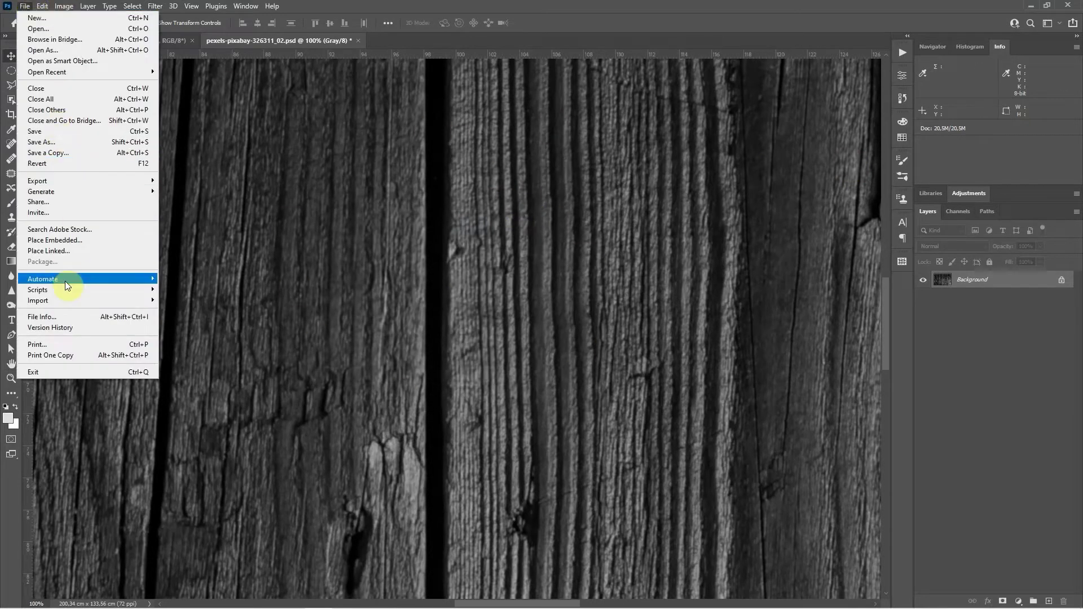
click(25, 6)
click(42, 7)
click(41, 6)
click(25, 7)
click(70, 144)
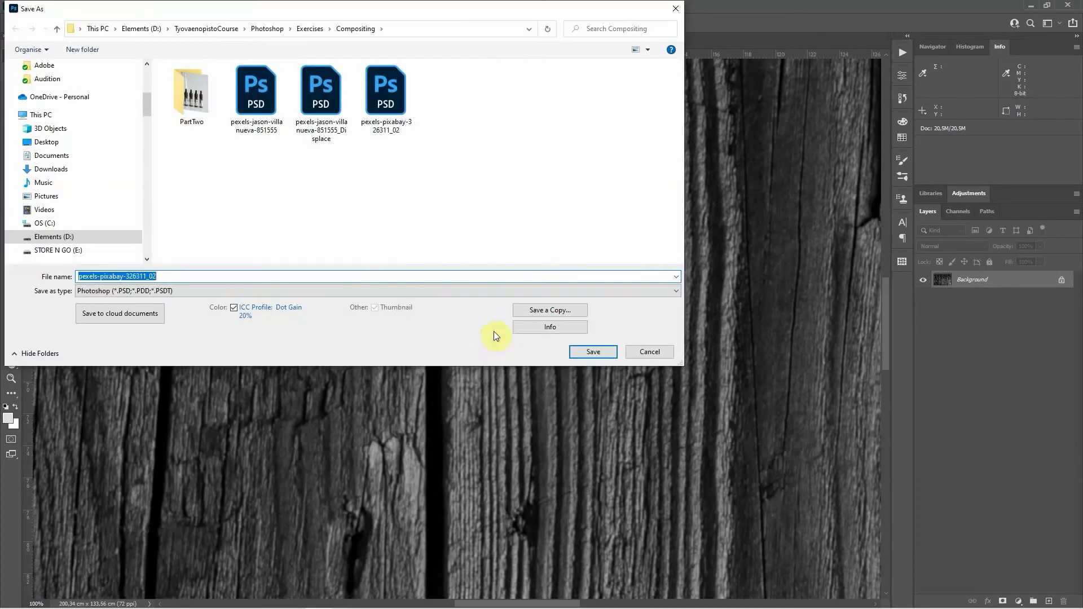
click(177, 272)
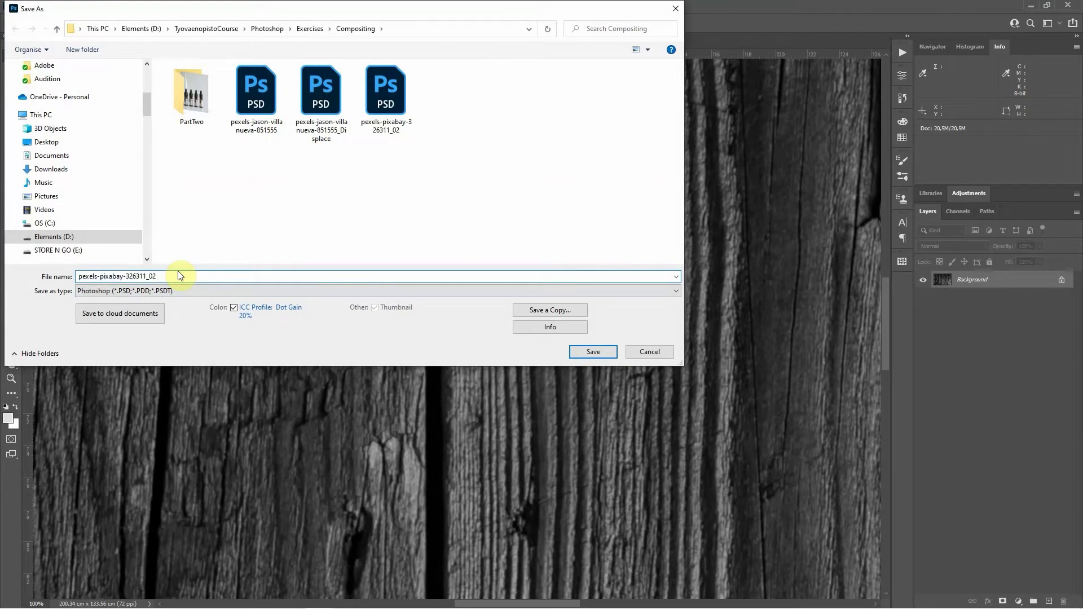
text(_Displace)
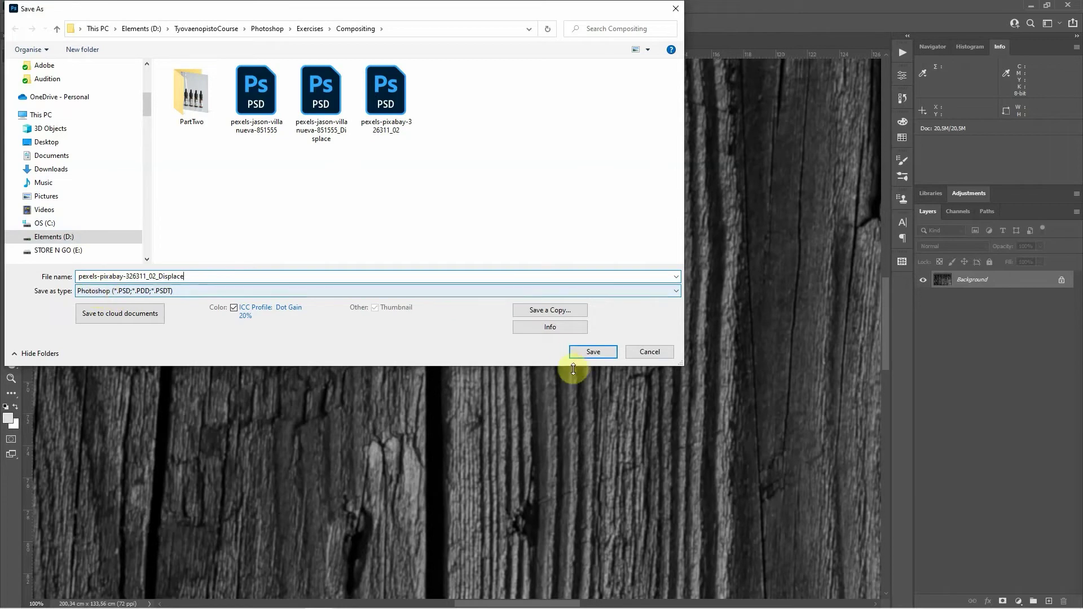
click(594, 352)
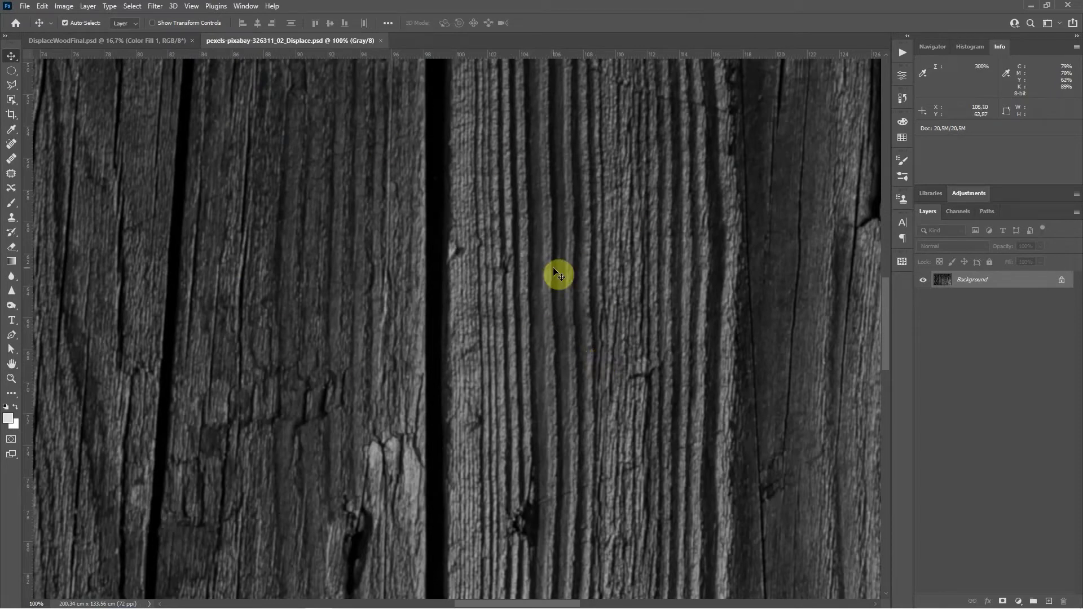
- Revert the image to its Delete Layer history state, before the grayscale conversion
key(ctrl+0)
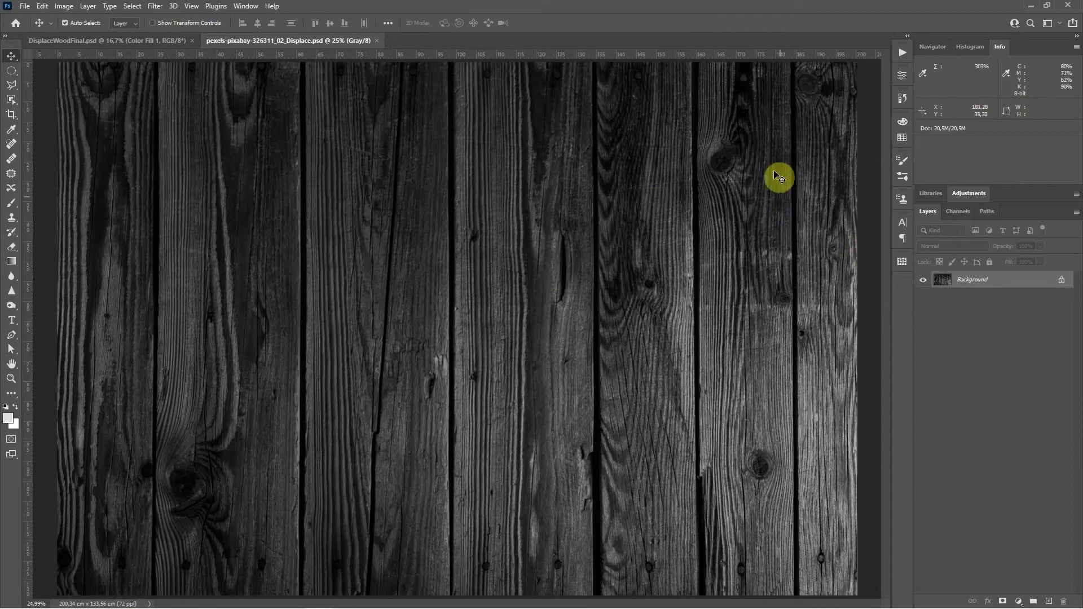
click(902, 101)
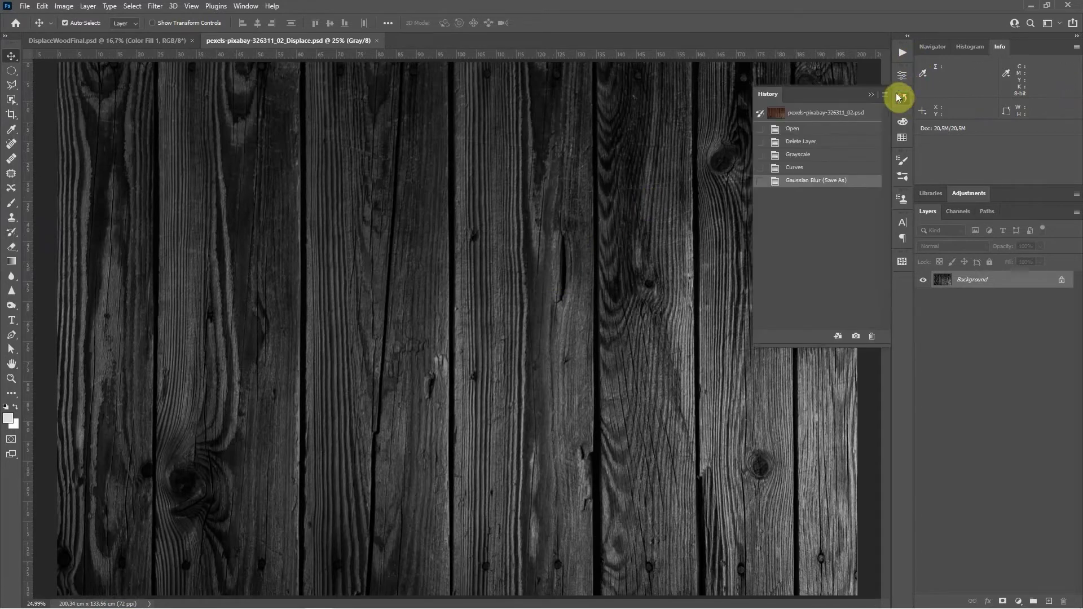
click(813, 142)
click(873, 93)
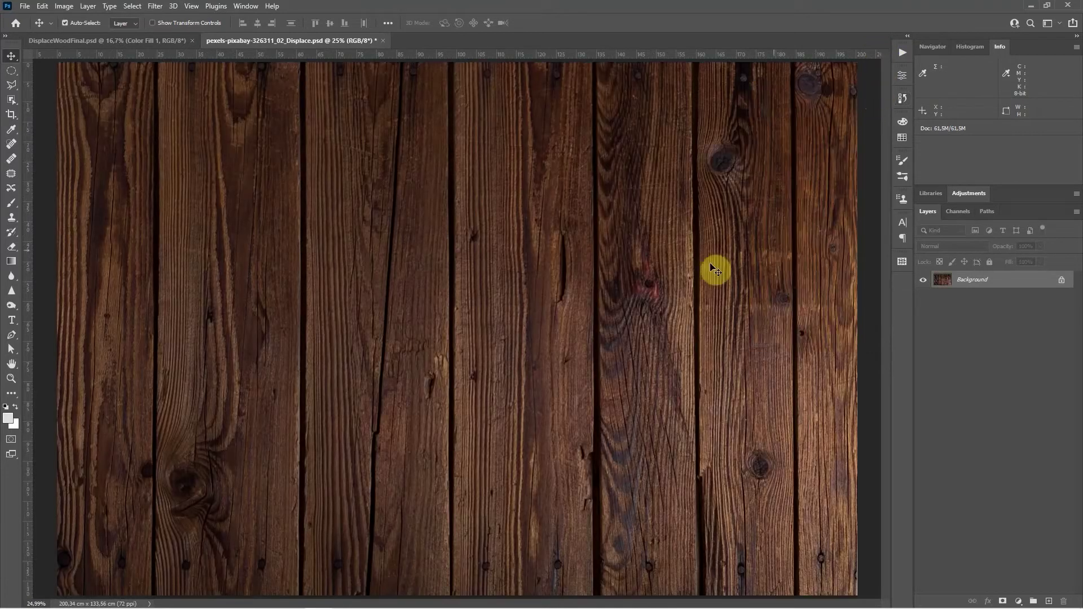
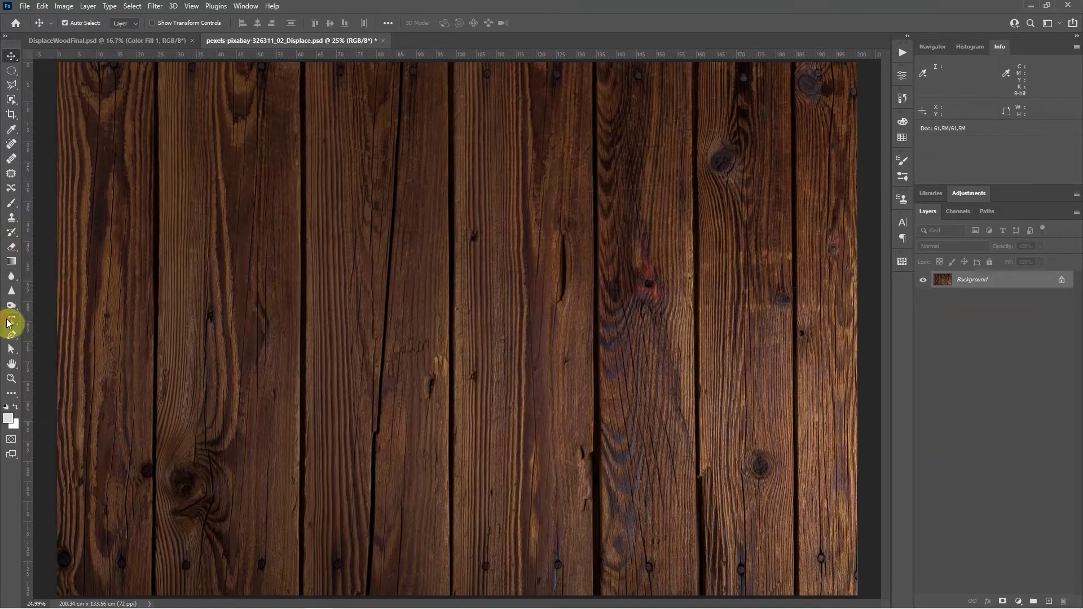
- Add a horizontal text box about 151 by 52 cm across the middle of the planks with the text WOOD
click(16, 321)
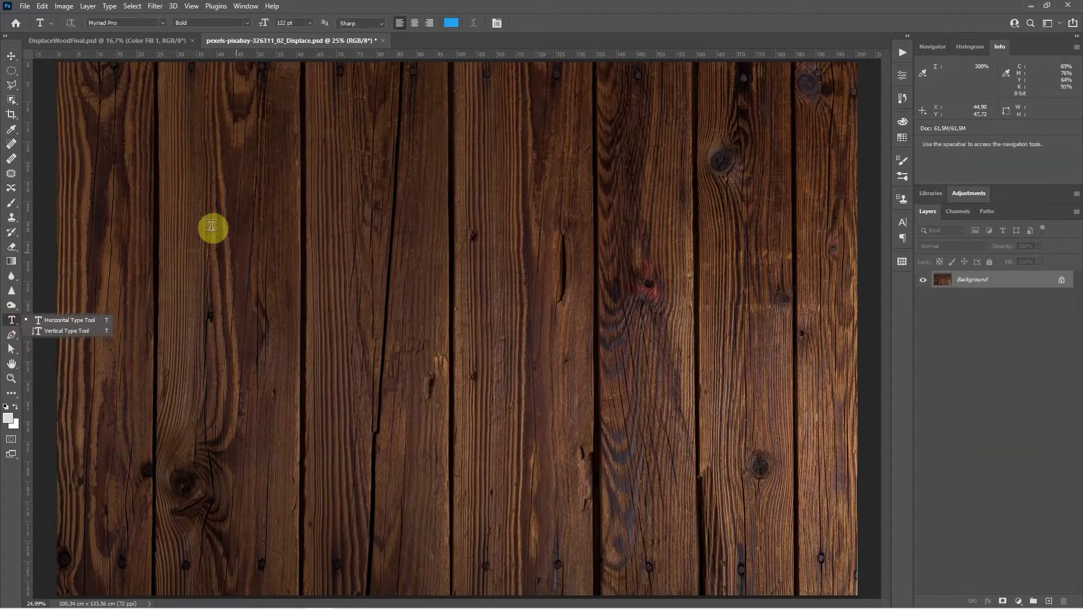
drag(168, 229, 771, 435)
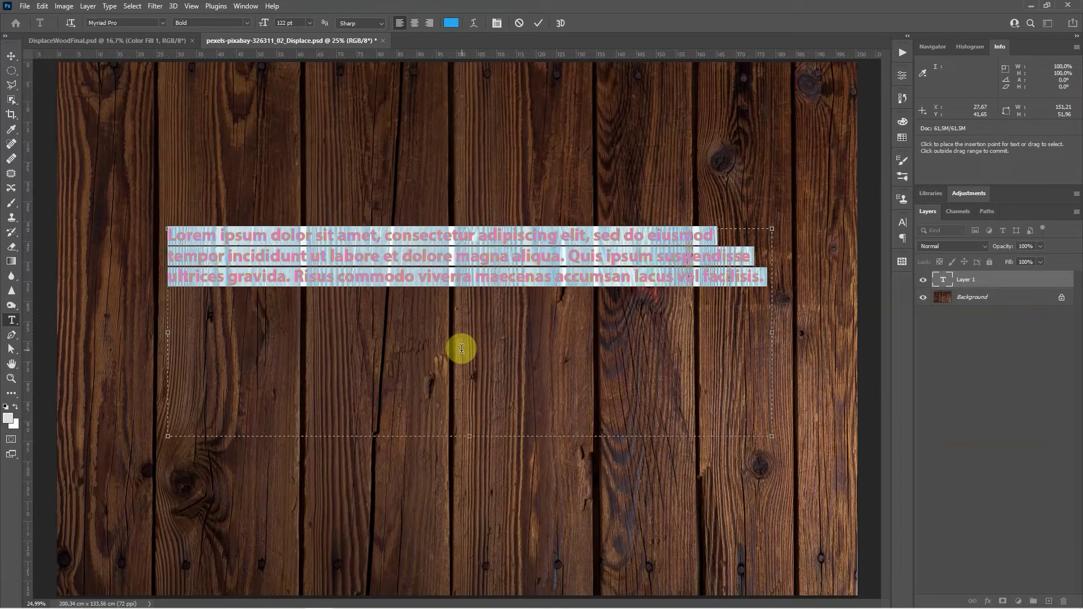
text(WOOD)
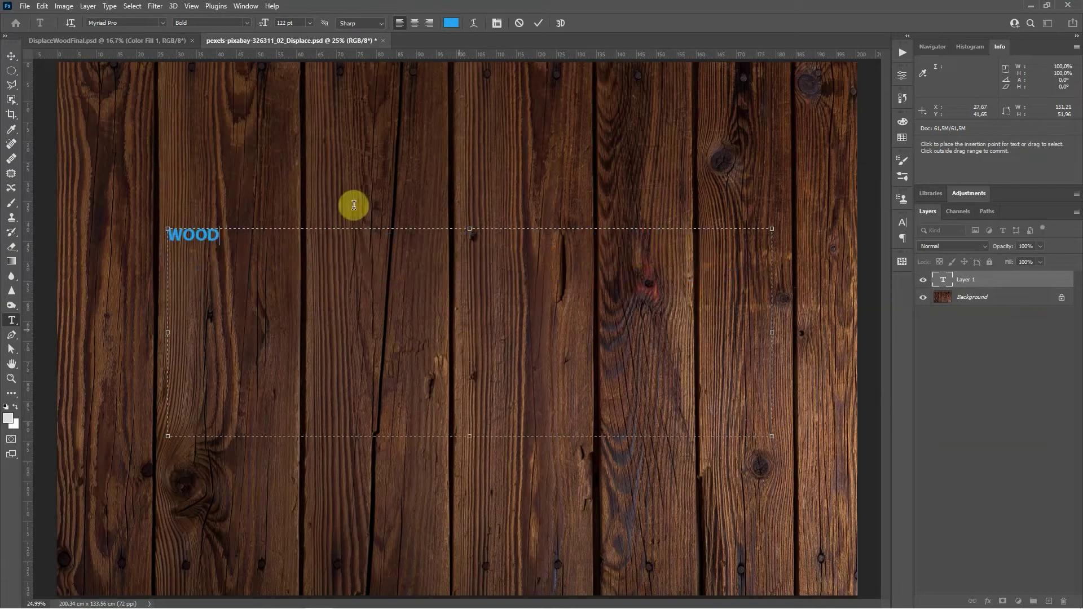
- Format the WOOD text in Pristina Regular at 1296 pt
drag(209, 233, 165, 234)
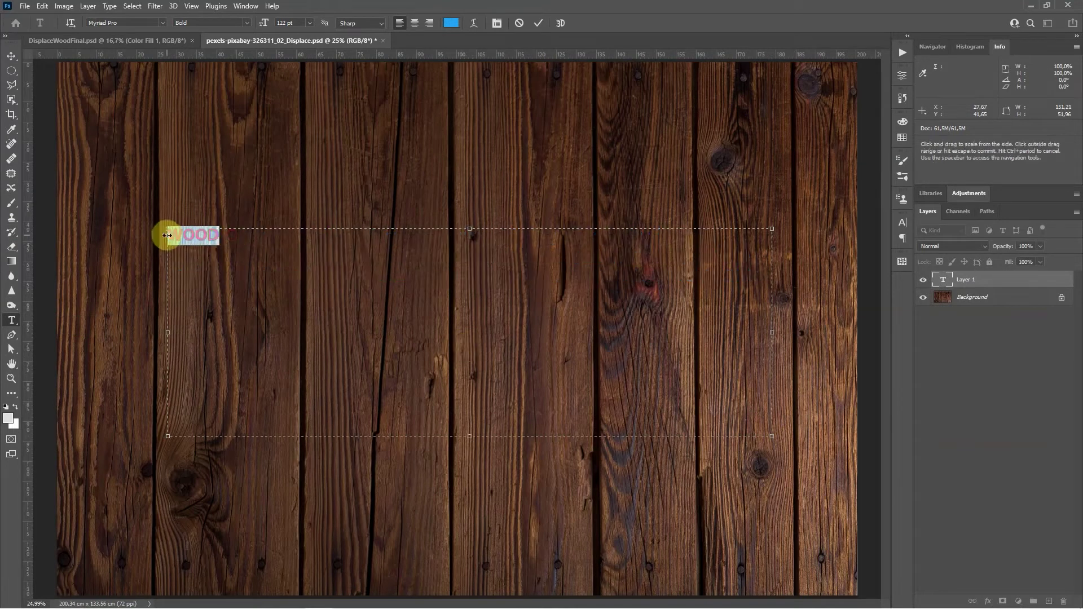
click(162, 24)
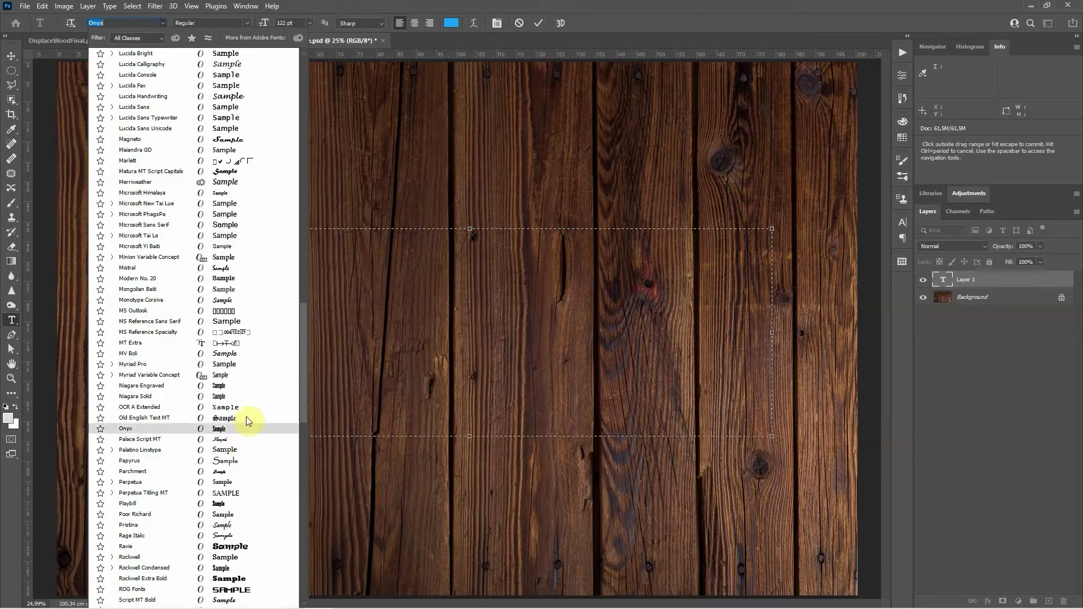
scroll(246, 417, down, 8)
scroll(254, 404, down, 6)
scroll(268, 433, up, 10)
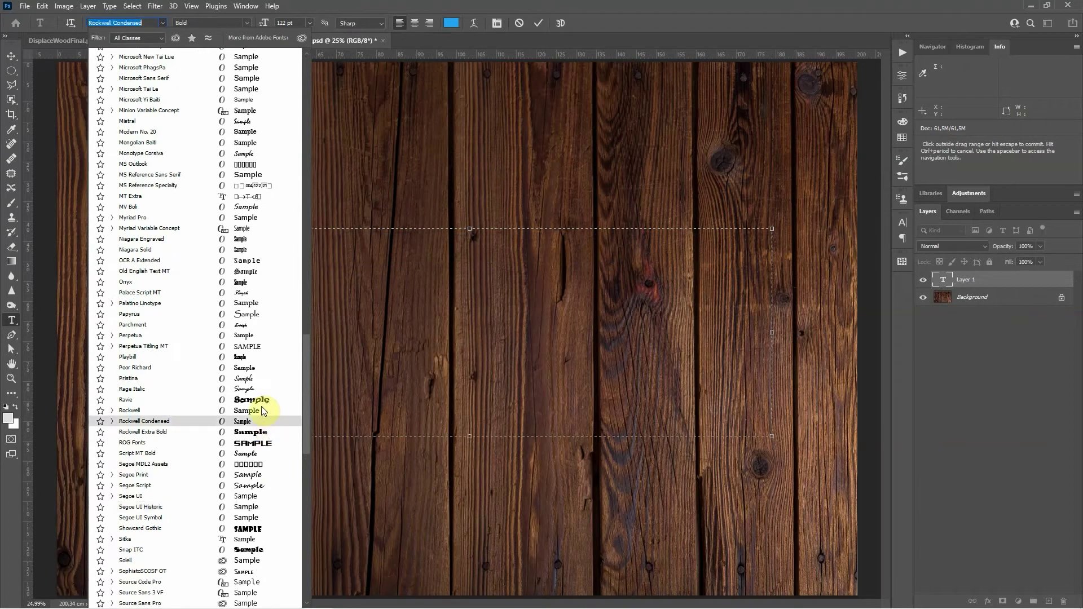
click(257, 379)
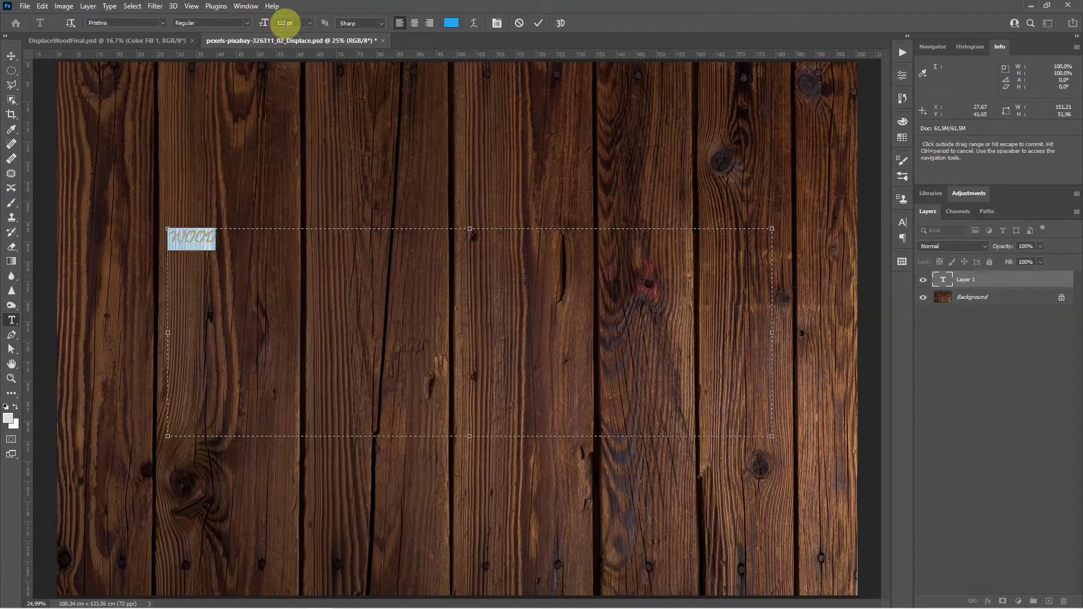
drag(264, 23, 983, 57)
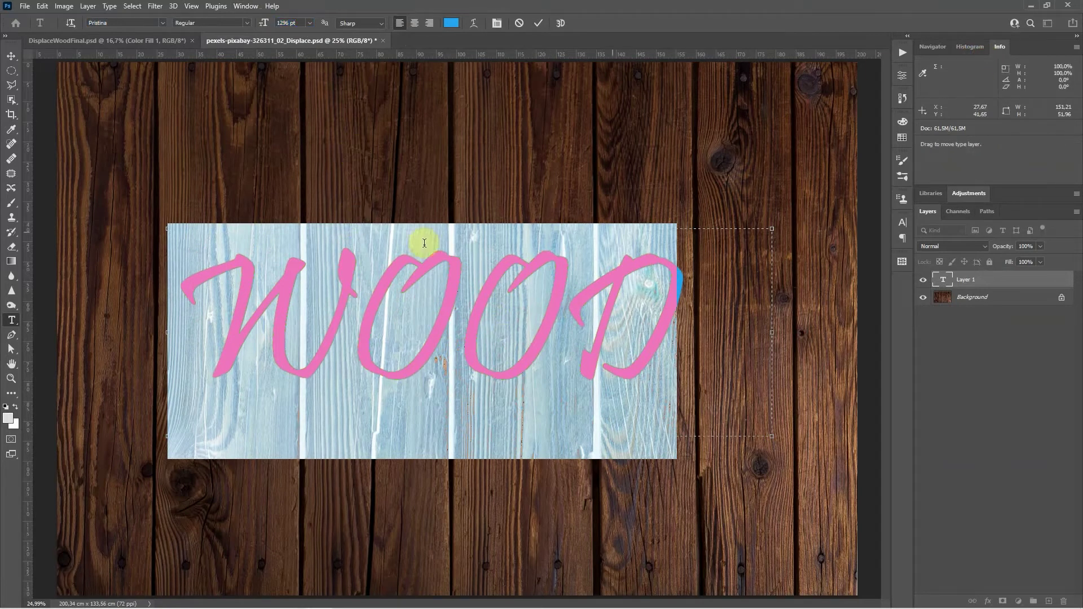
- Colour the WOOD text white, commit it, and move it slightly down and right toward the centre of the planks
click(451, 24)
drag(244, 290, 171, 215)
click(441, 226)
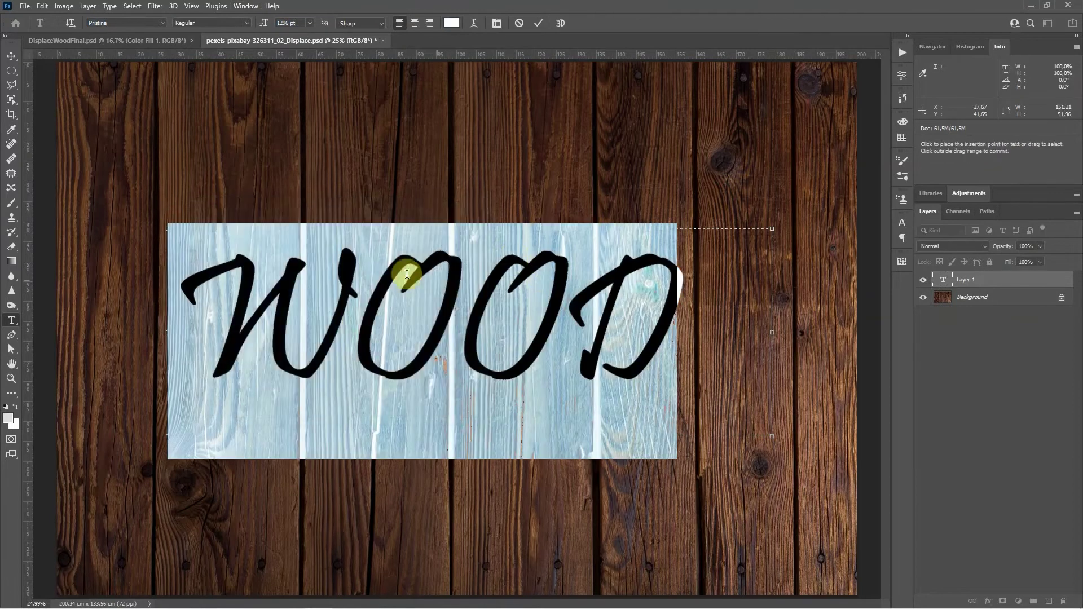
click(540, 24)
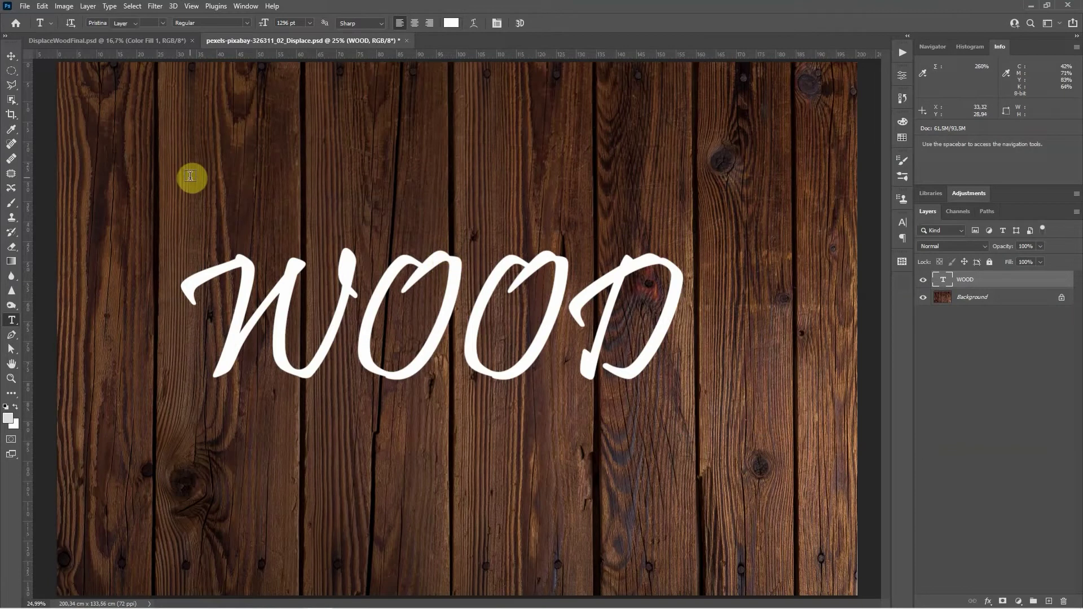
key(v)
drag(460, 275, 495, 292)
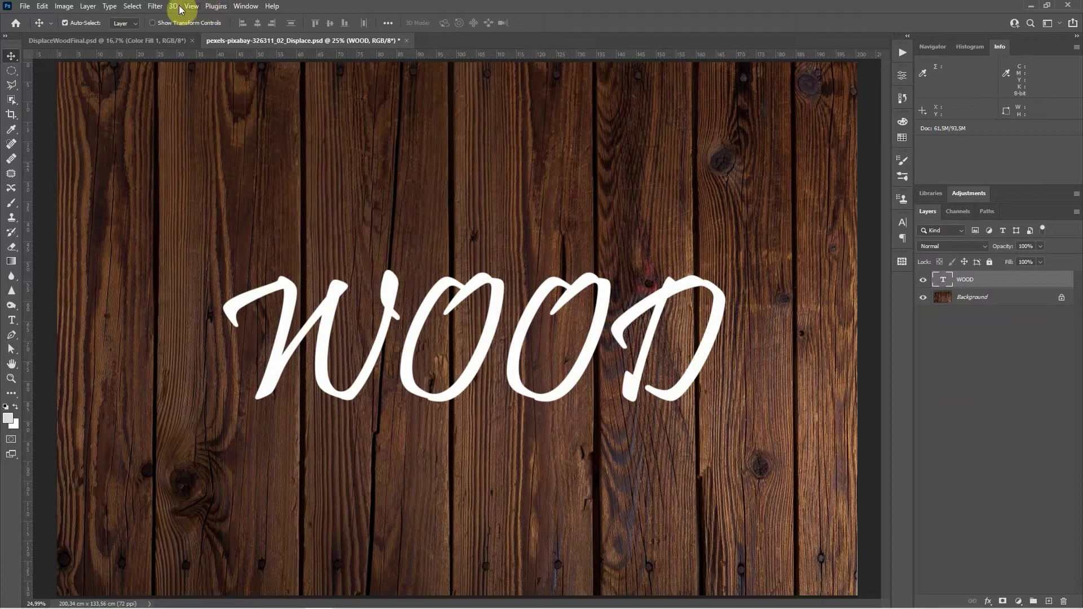
- Convert the WOOD layer for smart filters and start a Displace filter with both scales at 10, Stretch To Fit and Repeat Edge Pixels
click(157, 7)
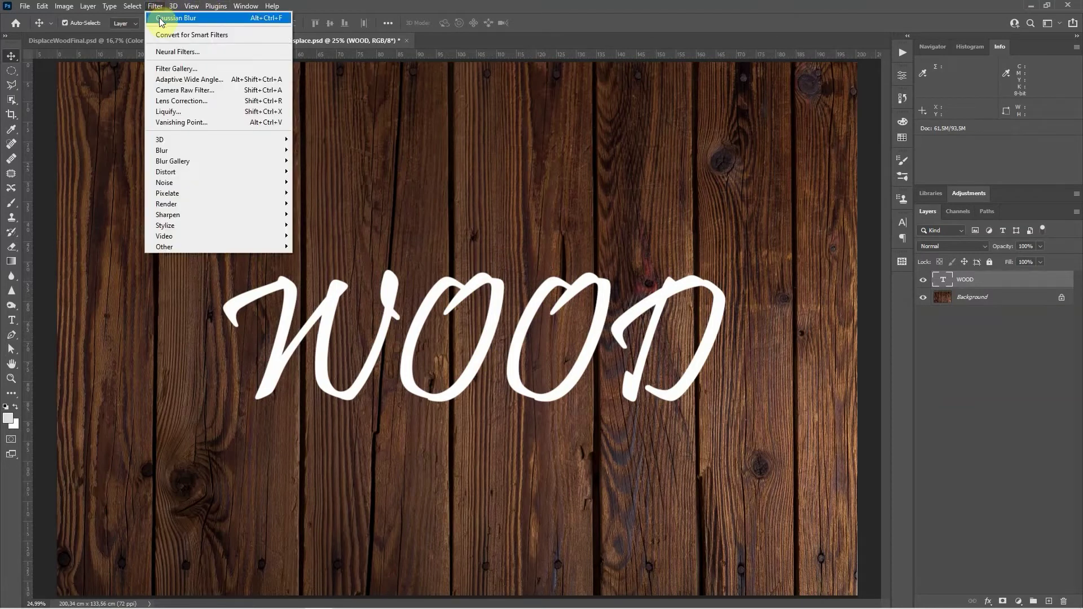
click(204, 36)
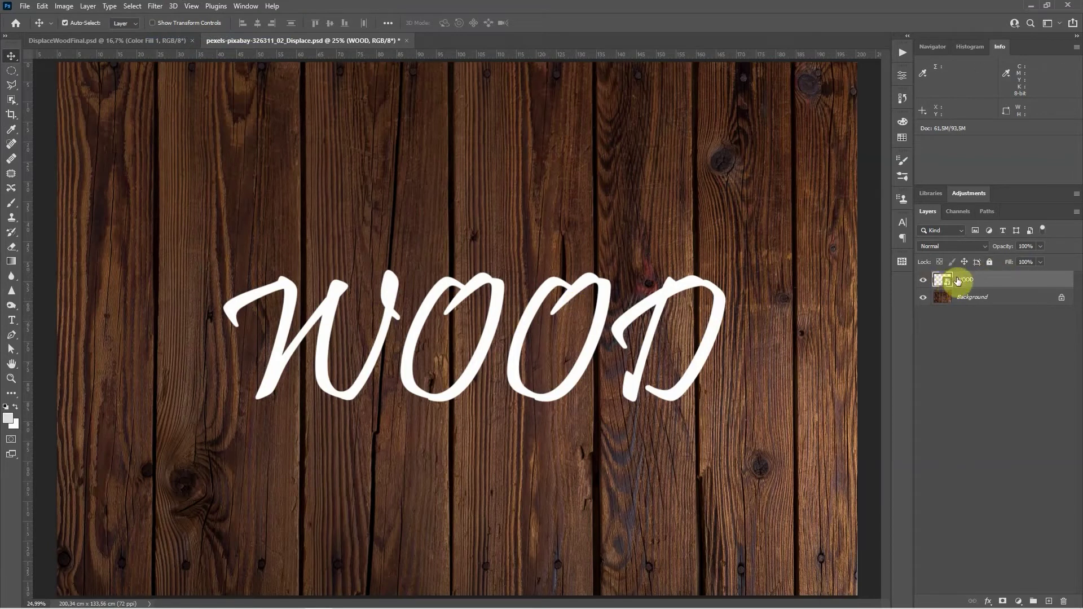
click(154, 6)
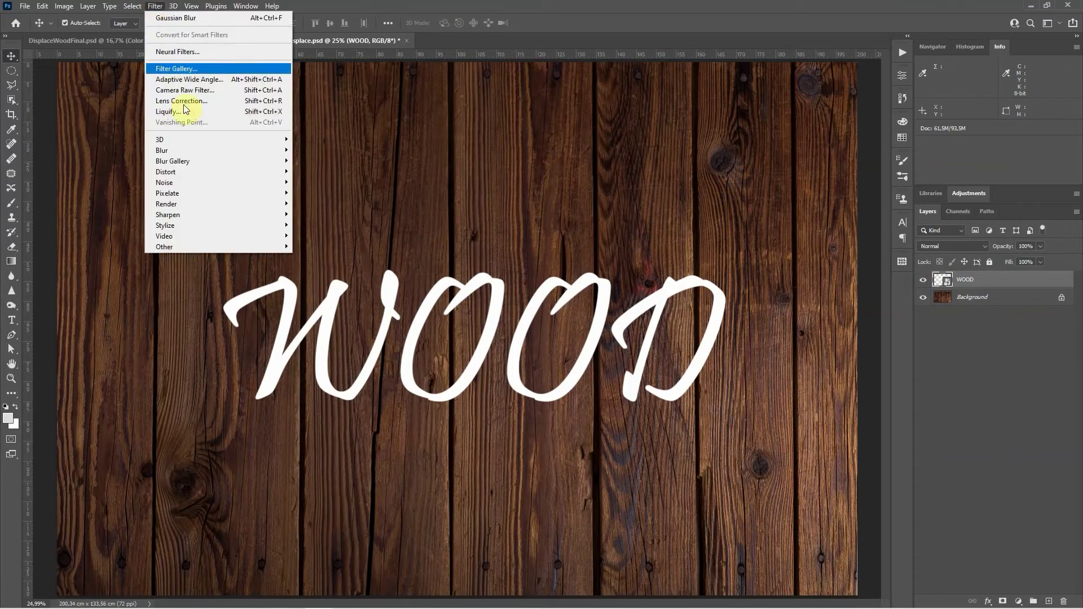
mouse_move(198, 171)
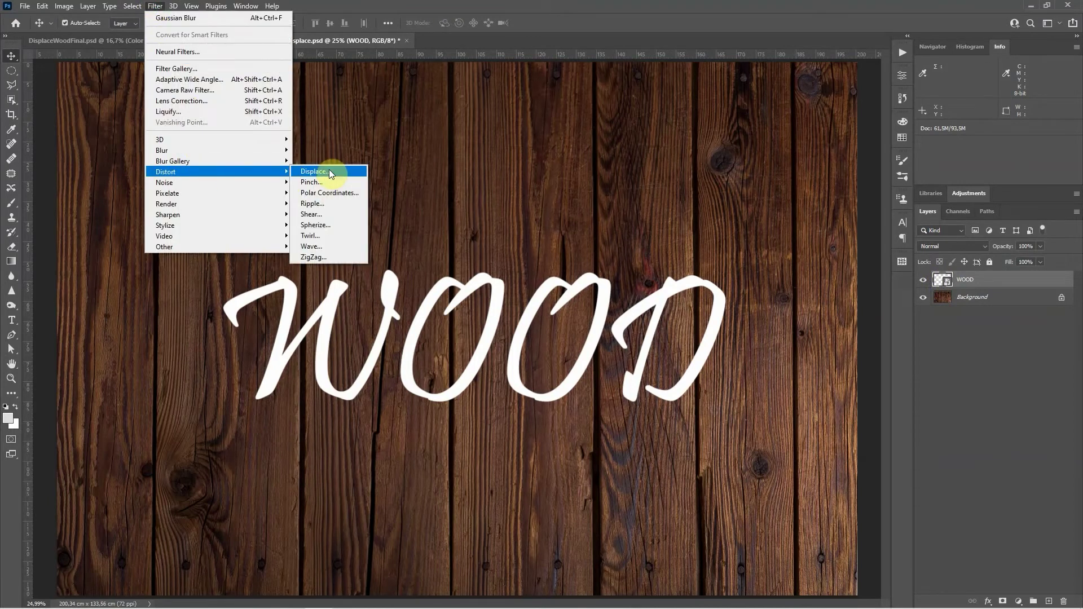
click(330, 170)
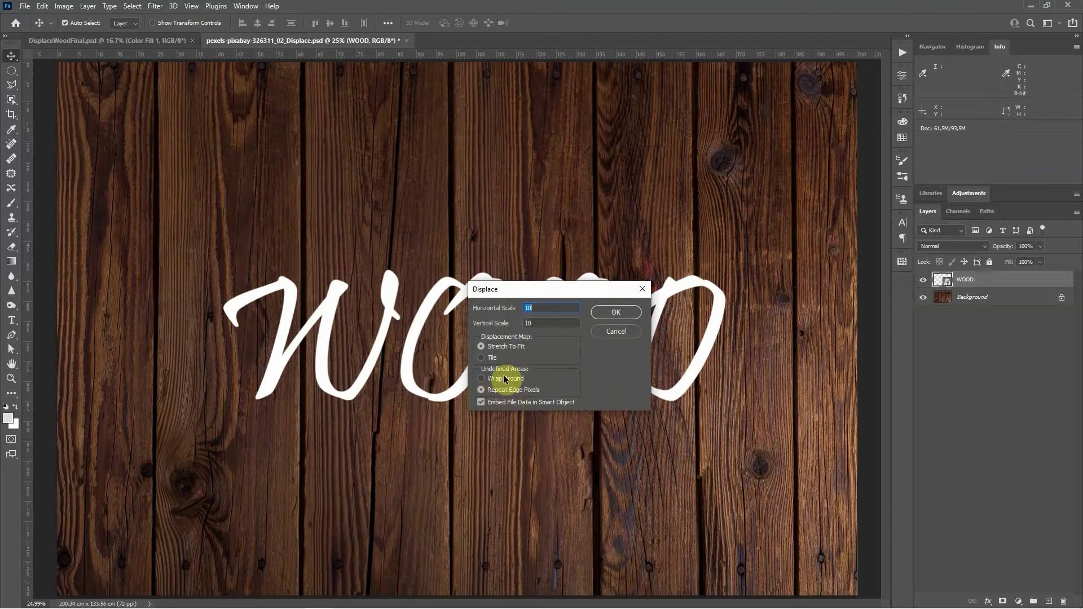
click(615, 313)
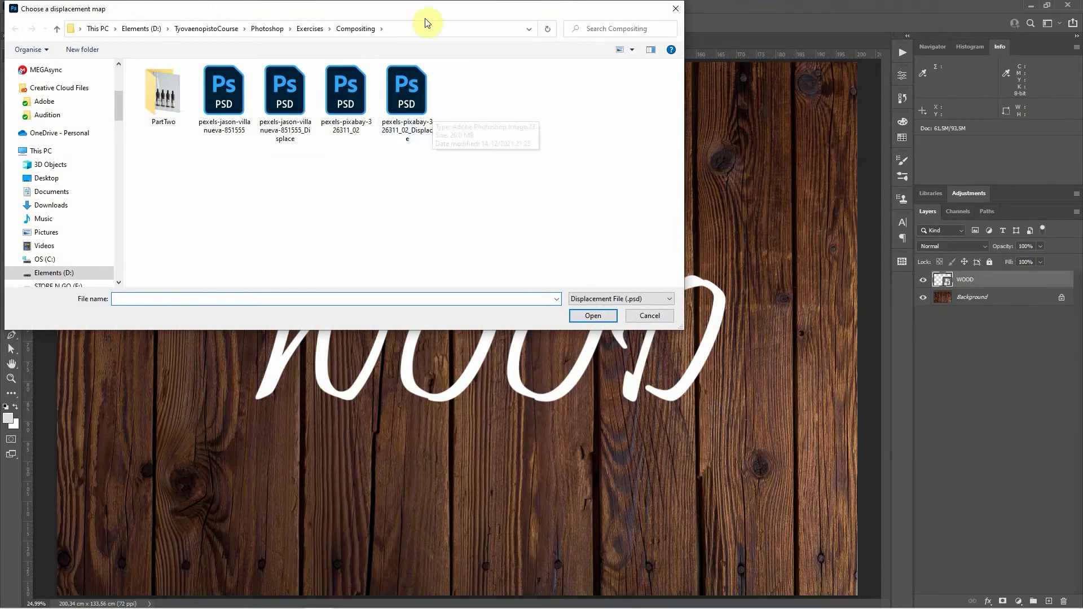
- Load pexels-pixabay-326311_02_Displace from the Compositing folder as the displacement map and check the distorted letter edges up close
drag(425, 18, 446, 70)
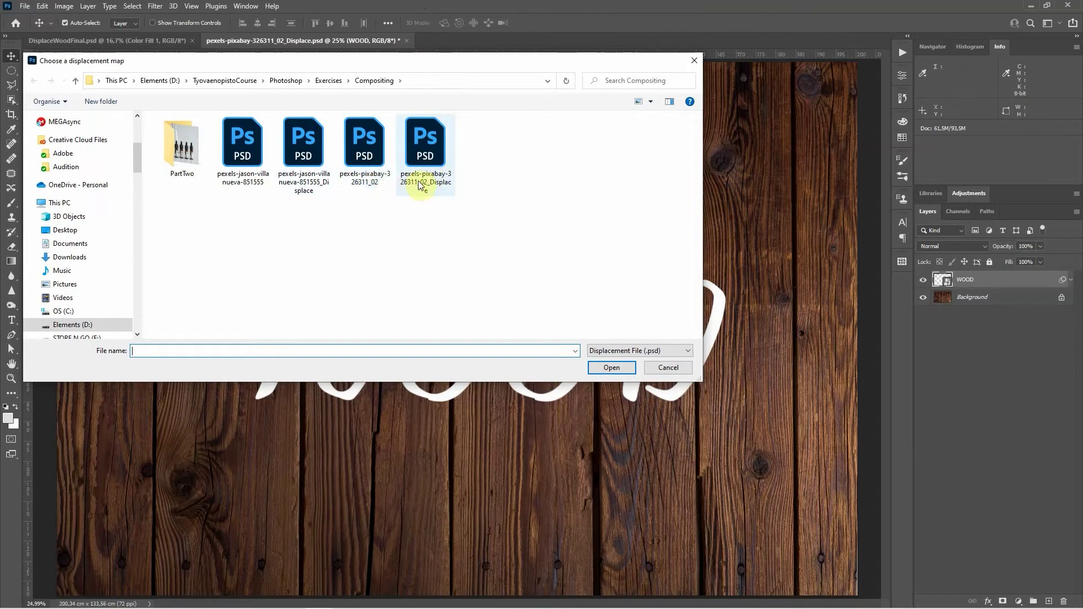
click(426, 141)
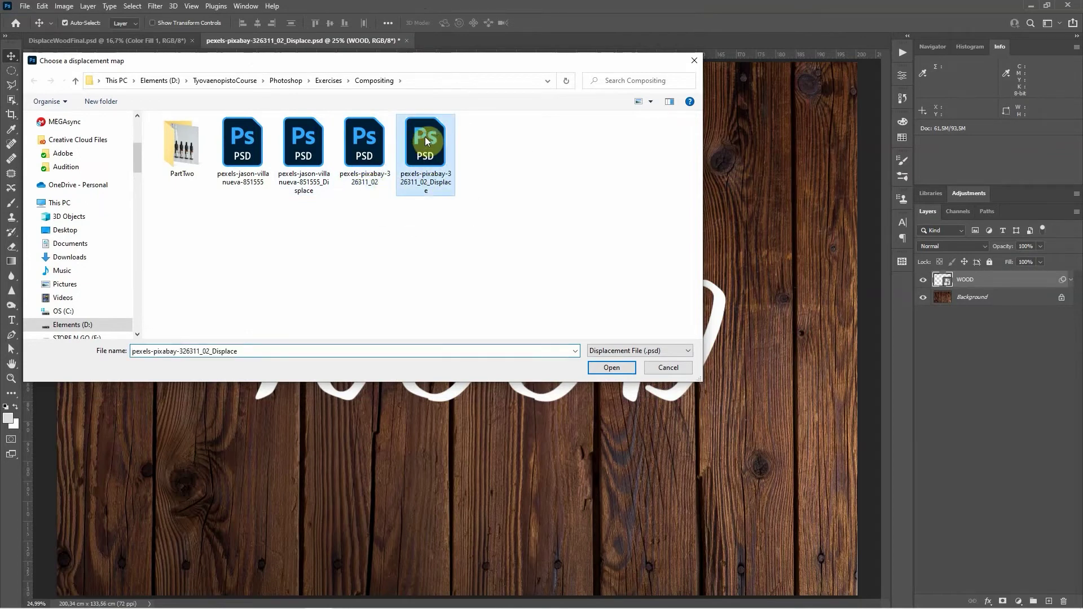
click(613, 368)
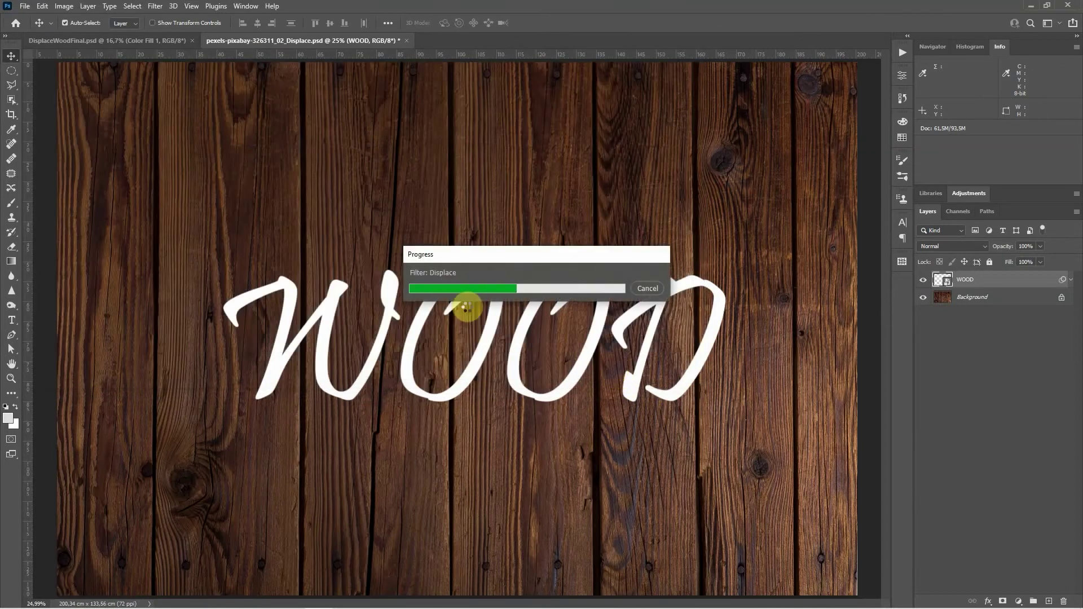
key(ctrl+1)
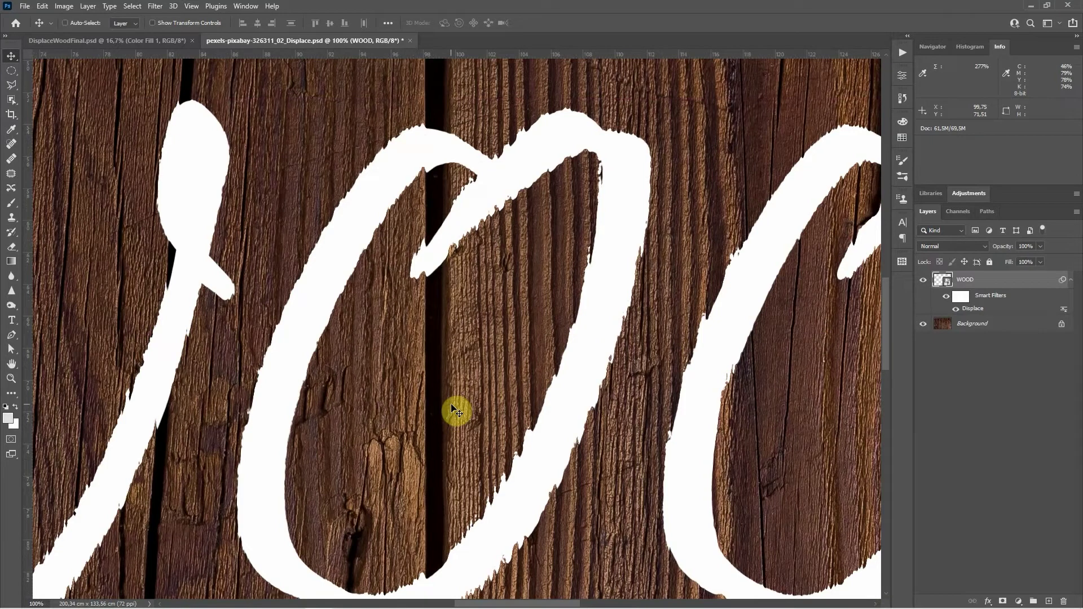
key(ctrl+0)
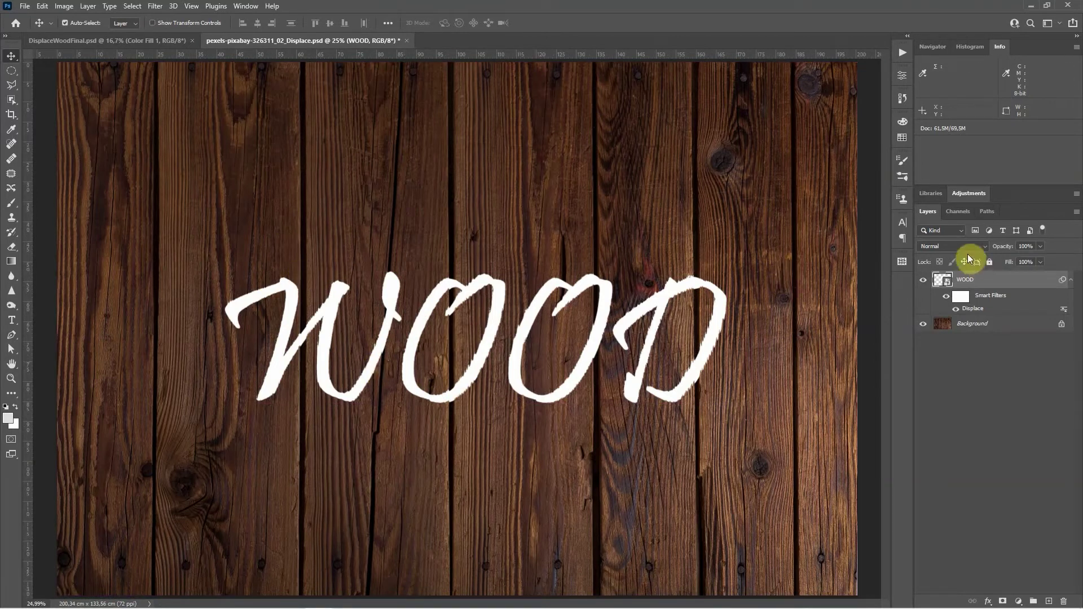
- In the WOOD layer's blending options, split the underlying layer's black Blend If slider for Gray to 0 / 90
double_click(1003, 286)
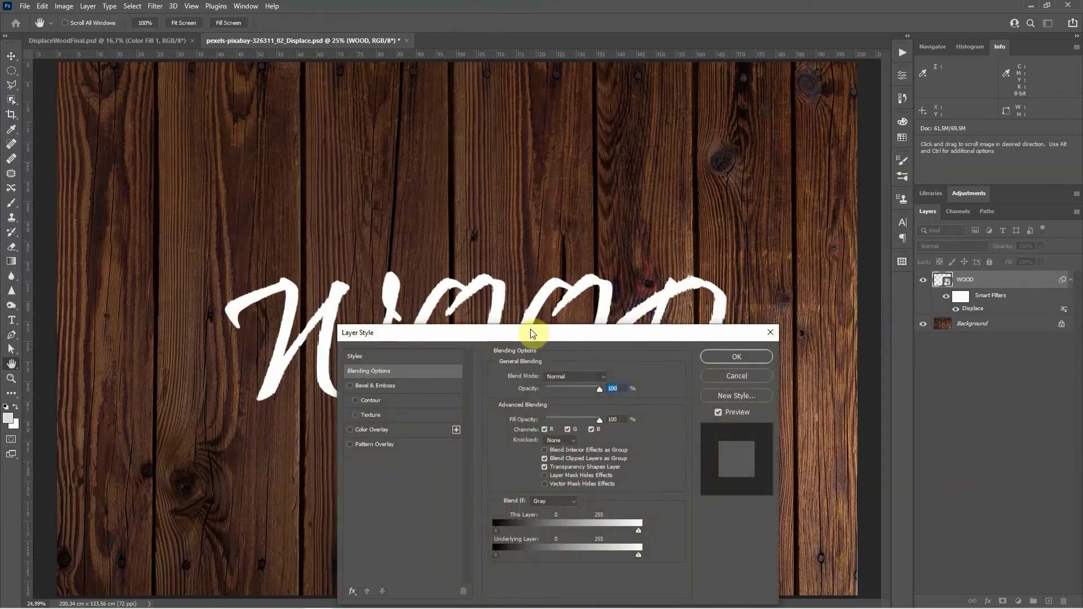
drag(532, 333, 557, 273)
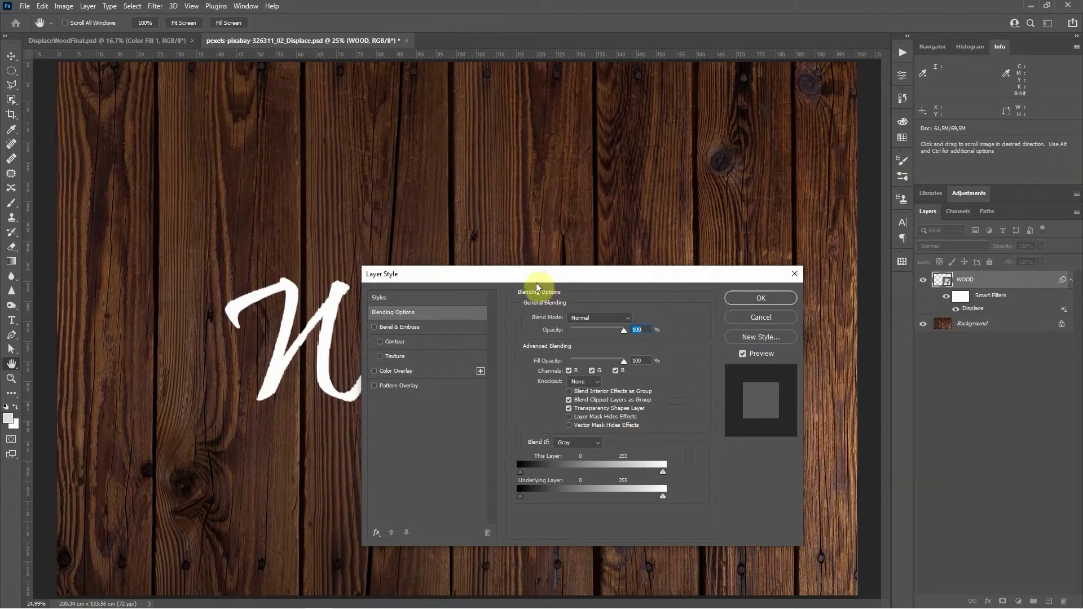
drag(547, 281, 631, 240)
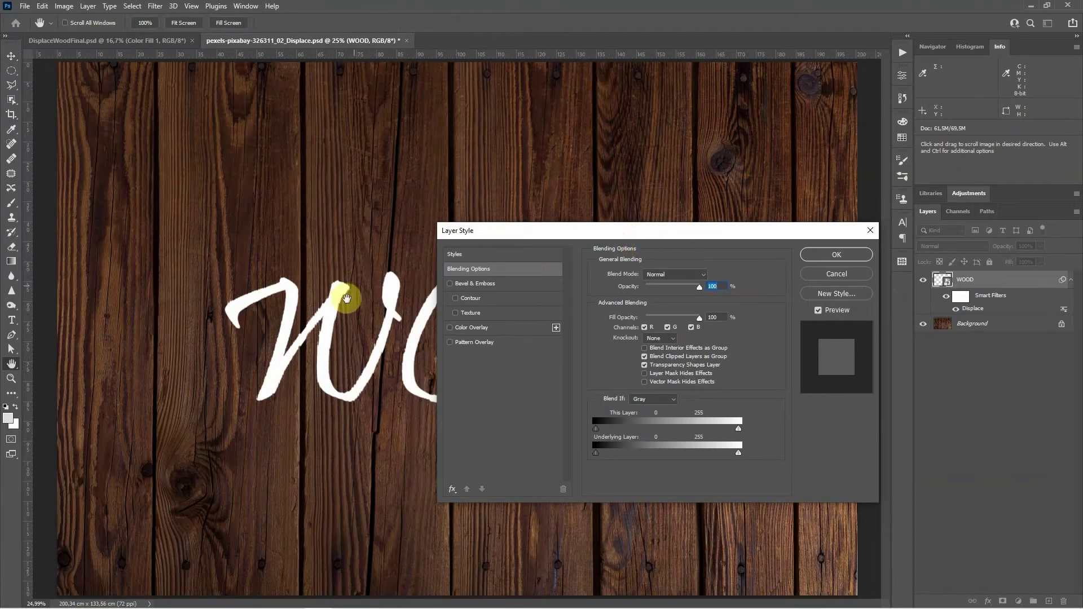
key(ctrl+space)
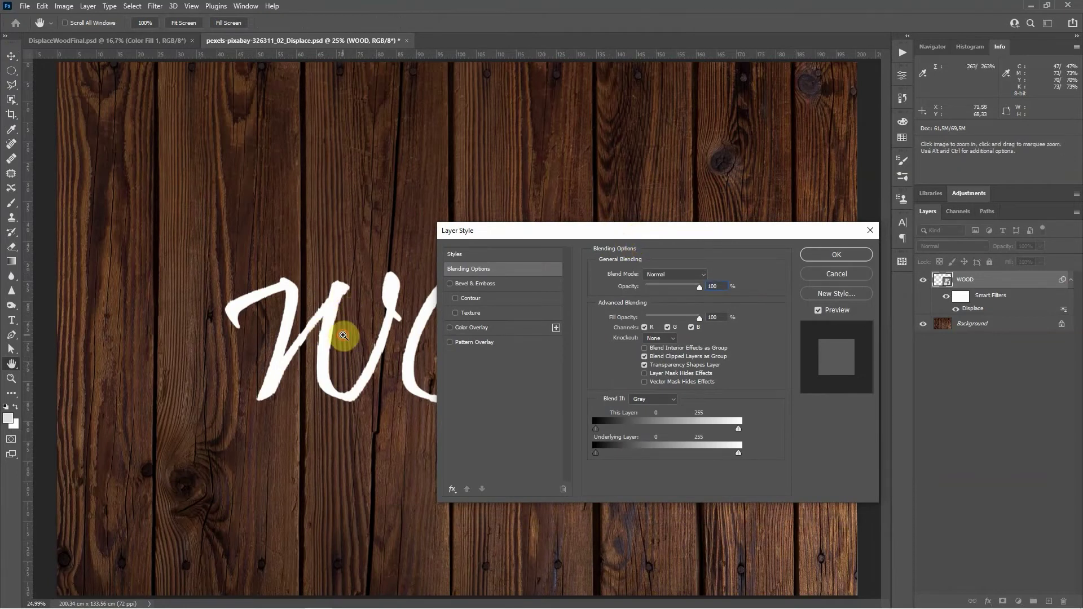
click(343, 336)
click(343, 336)
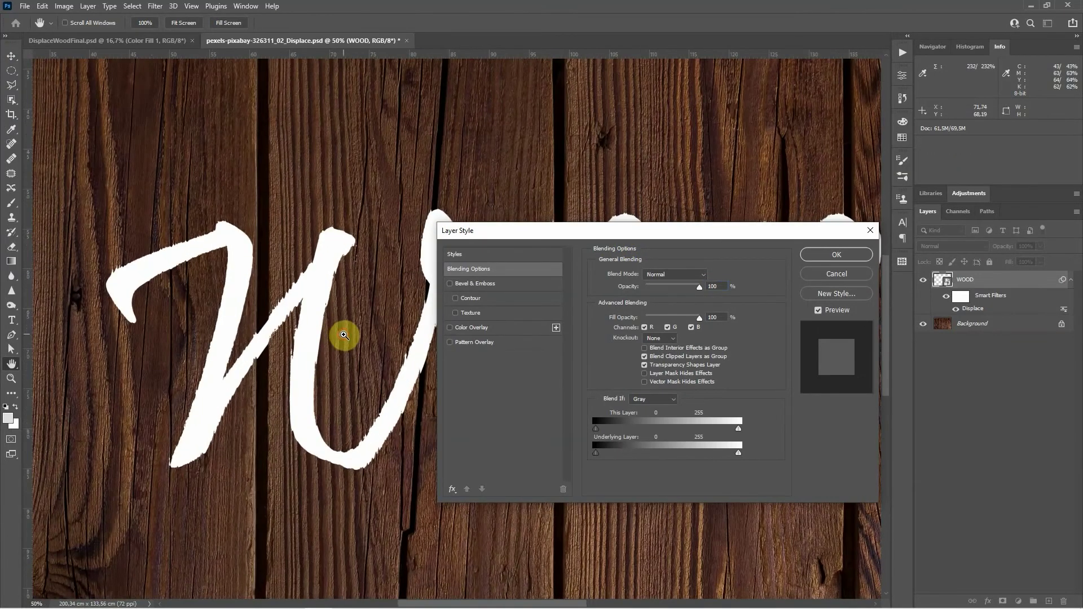
click(343, 336)
drag(549, 232, 505, 222)
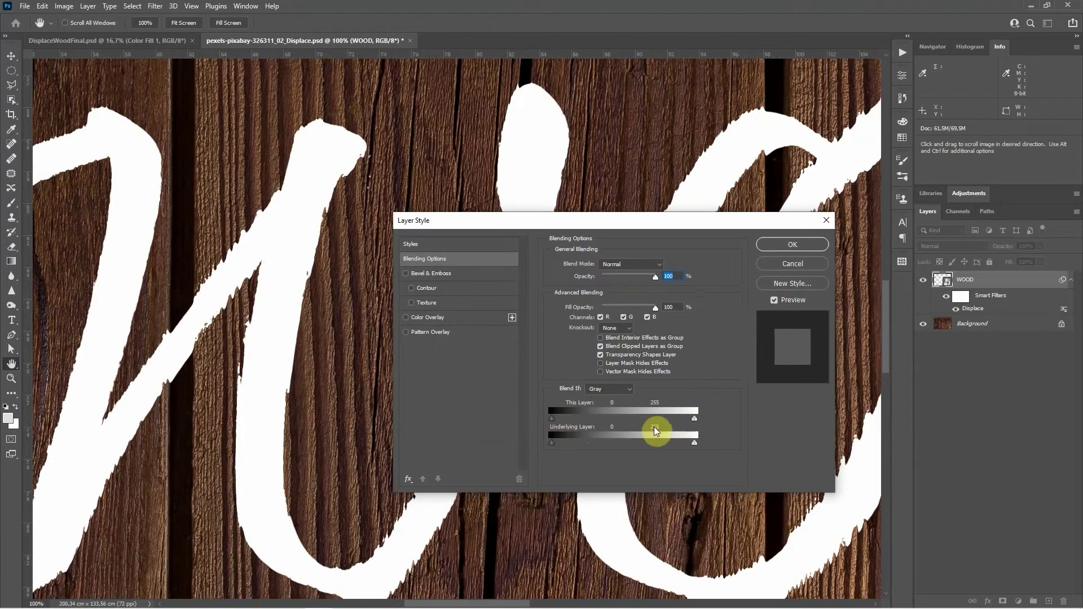
drag(551, 442, 584, 443)
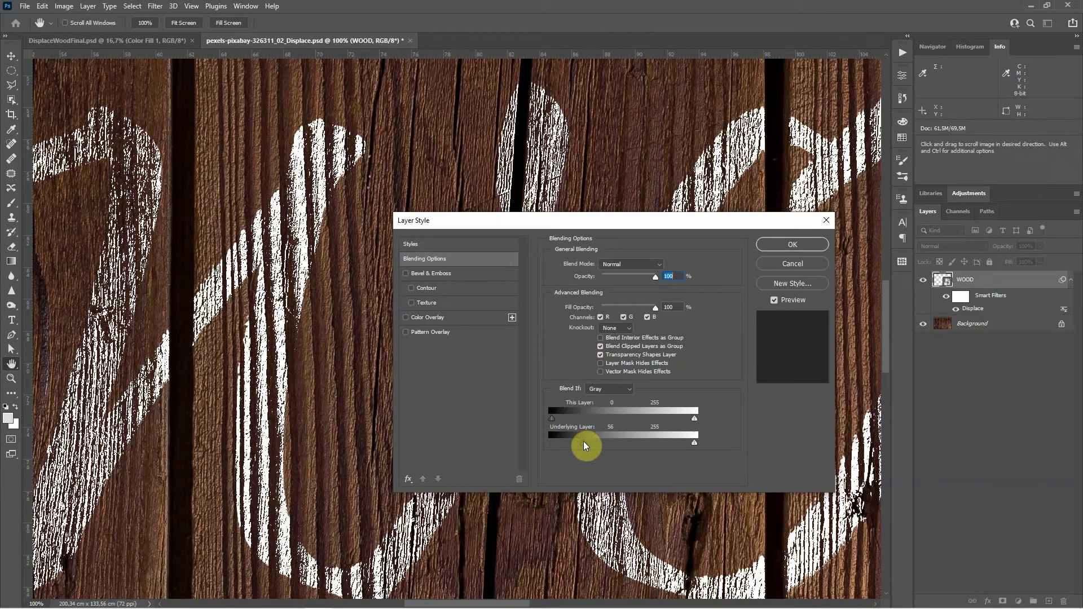
drag(584, 442, 540, 444)
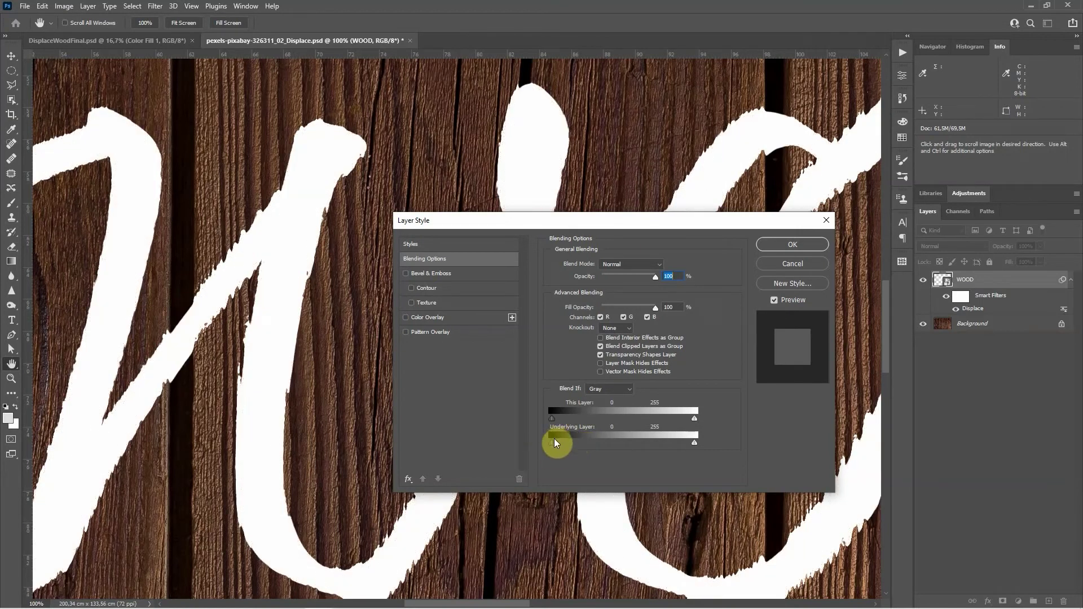
drag(554, 443, 562, 443)
drag(567, 442, 595, 442)
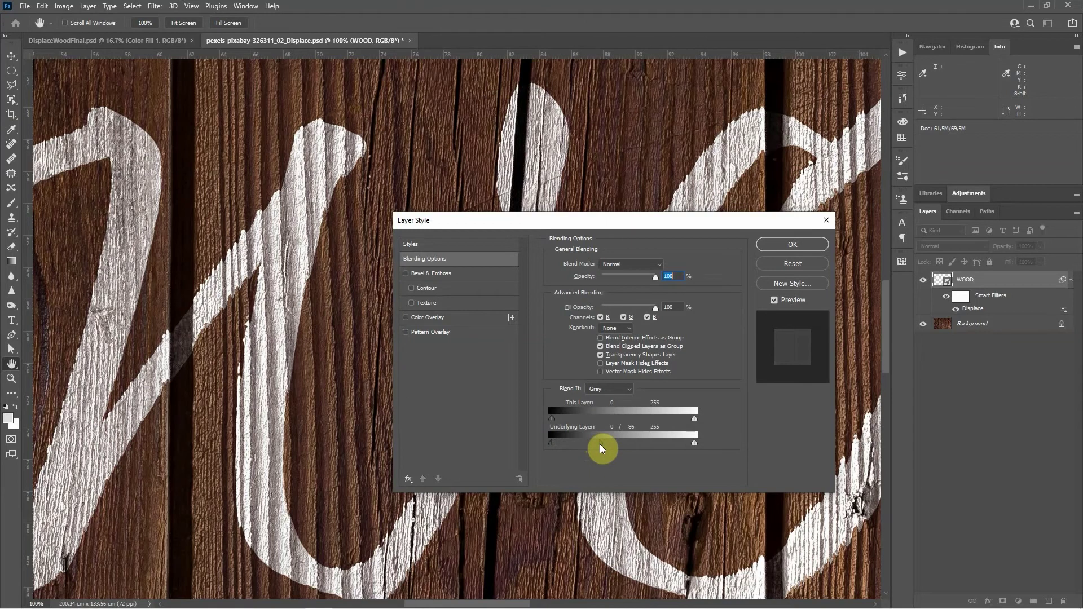
drag(600, 445, 591, 445)
drag(600, 446, 601, 446)
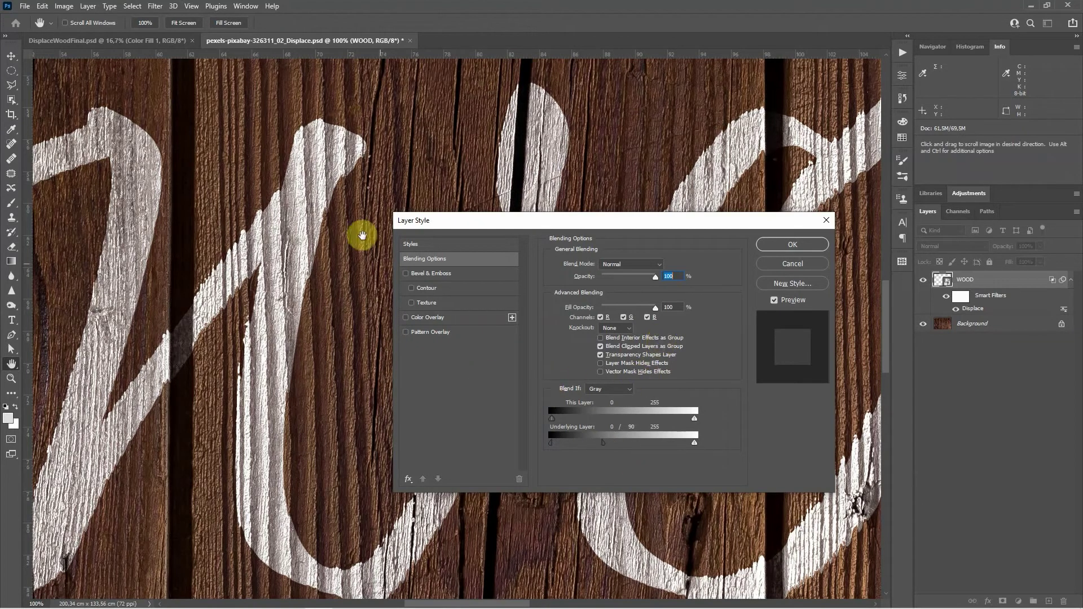
- Set the WOOD layer's blend mode to Screen and apply the layer style
click(626, 265)
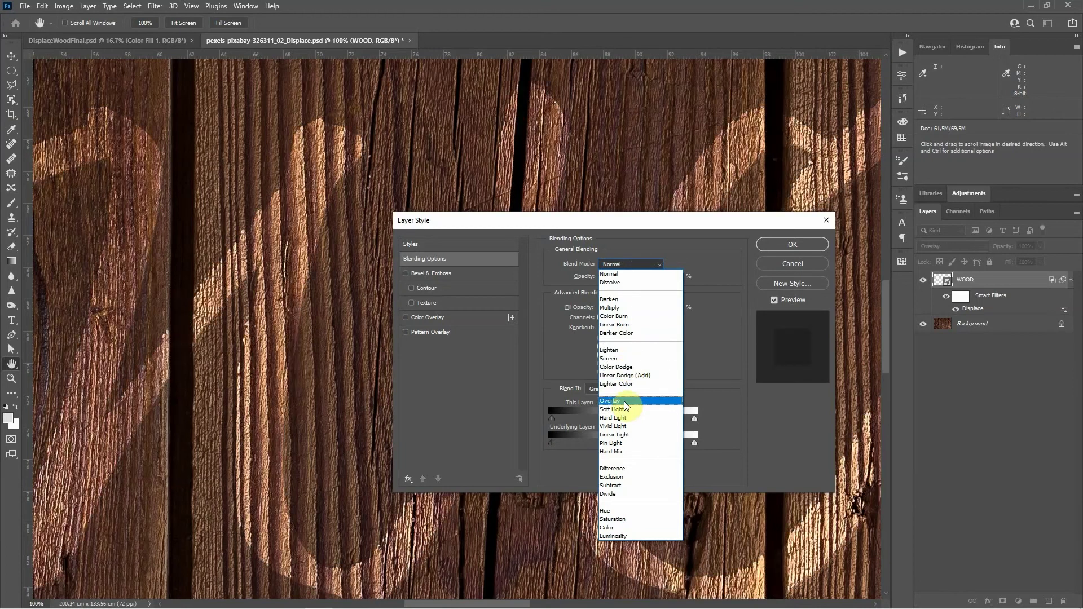
click(623, 358)
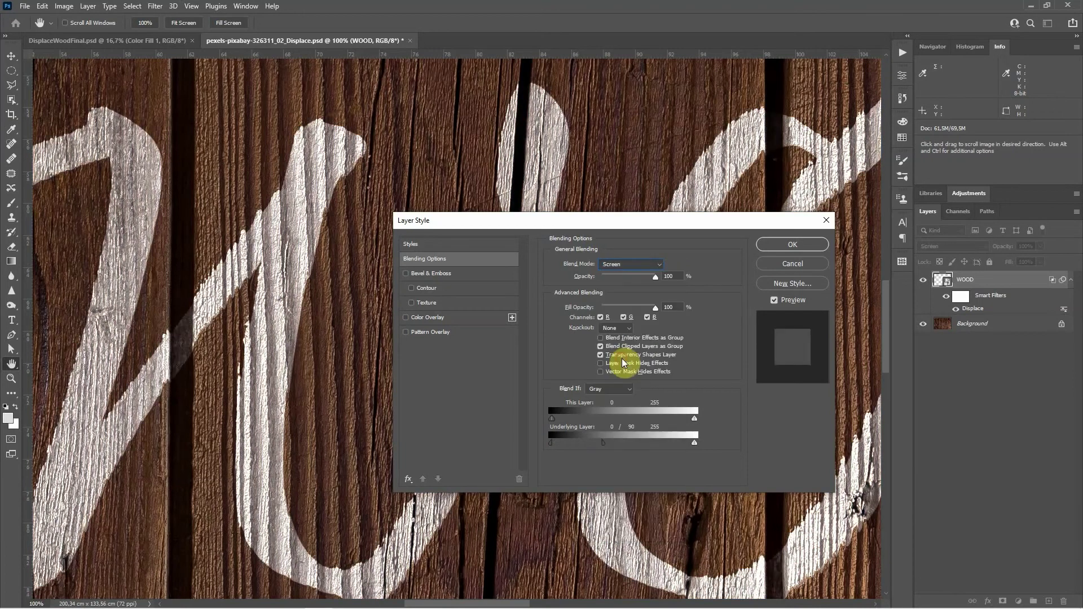
click(793, 244)
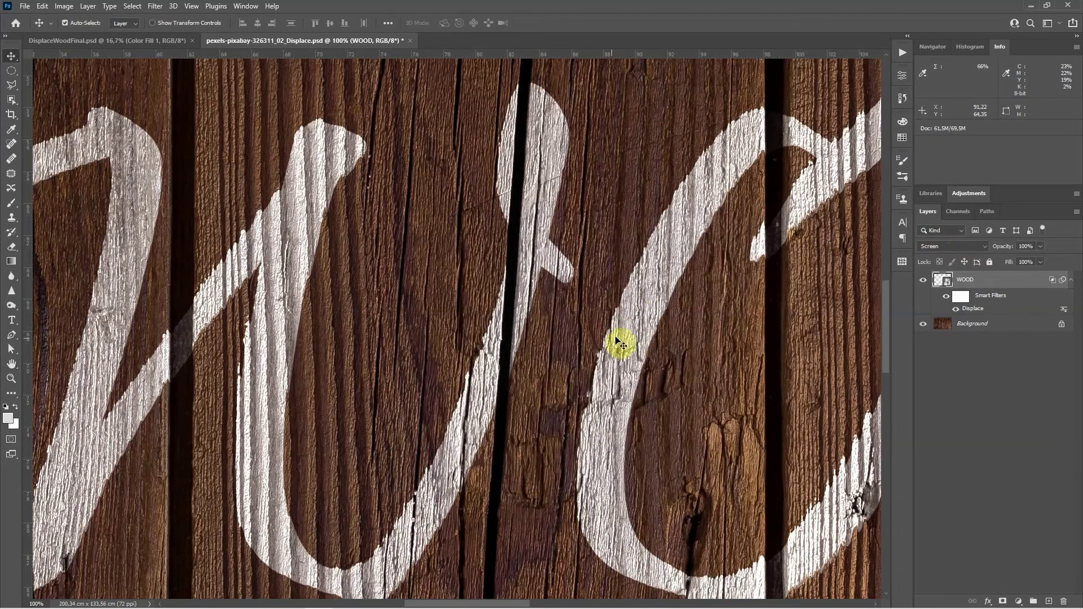
- Compare the text at the Displace and Layer Style history states, ending on the Layer Style state
click(902, 97)
click(799, 195)
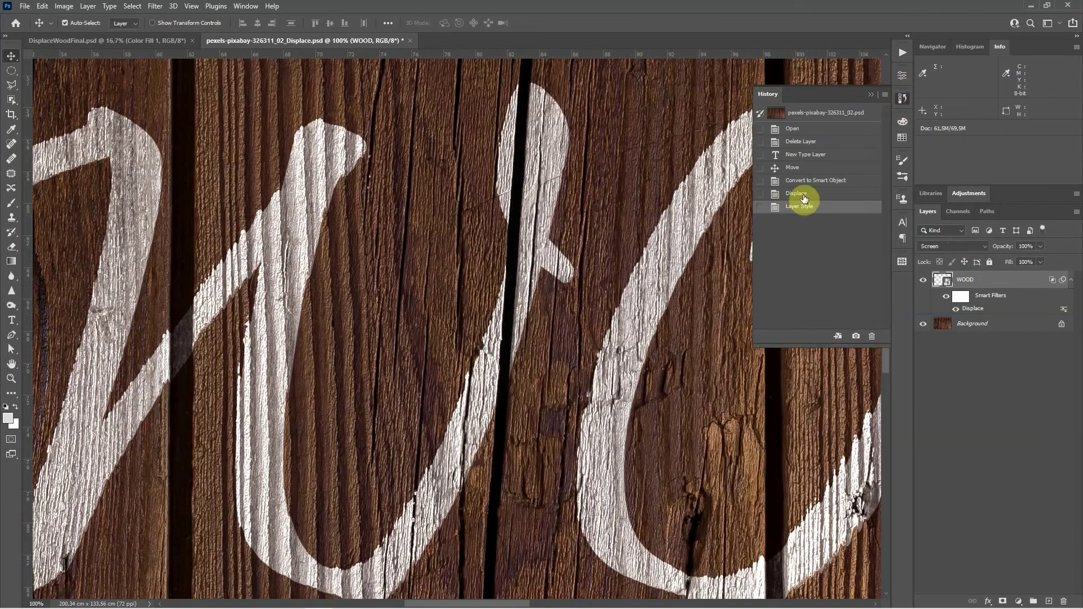
click(802, 207)
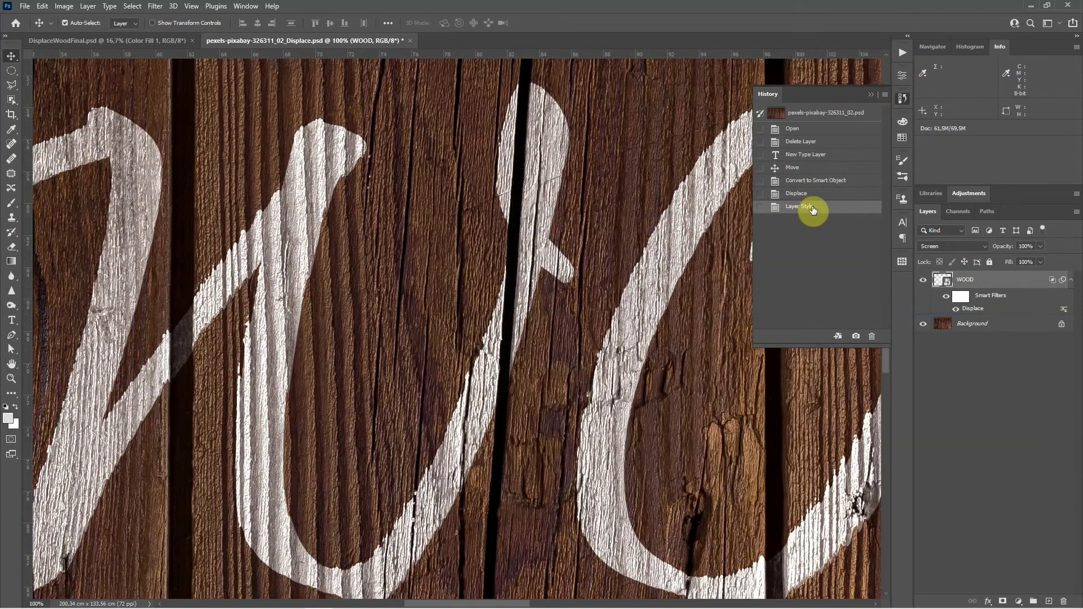
click(872, 94)
- Switch the WOOD layer's blend mode to Normal and then back to Screen to try the difference
click(940, 247)
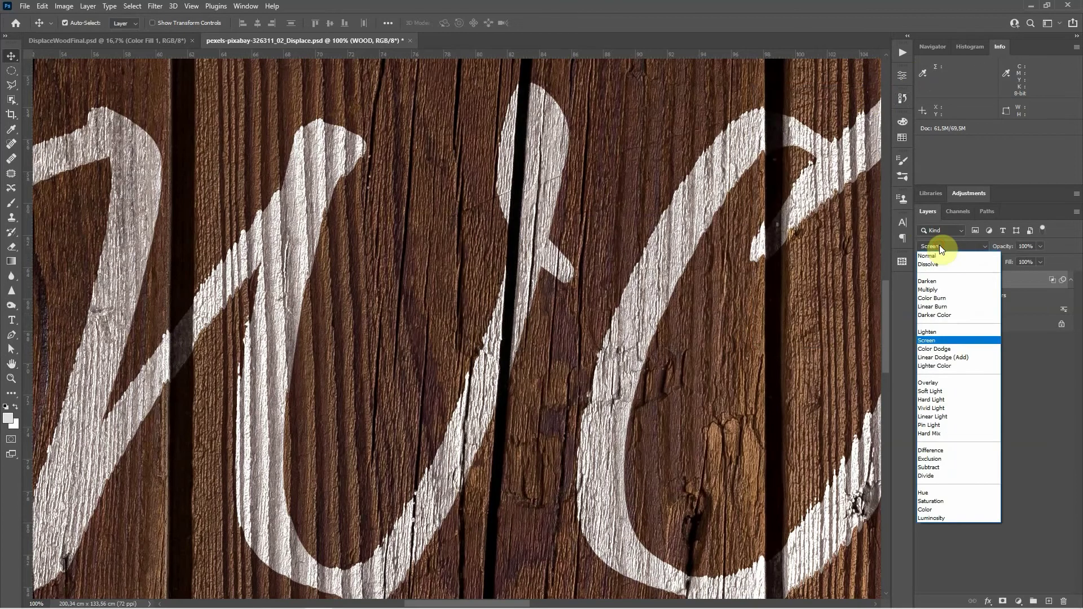
click(939, 255)
click(943, 246)
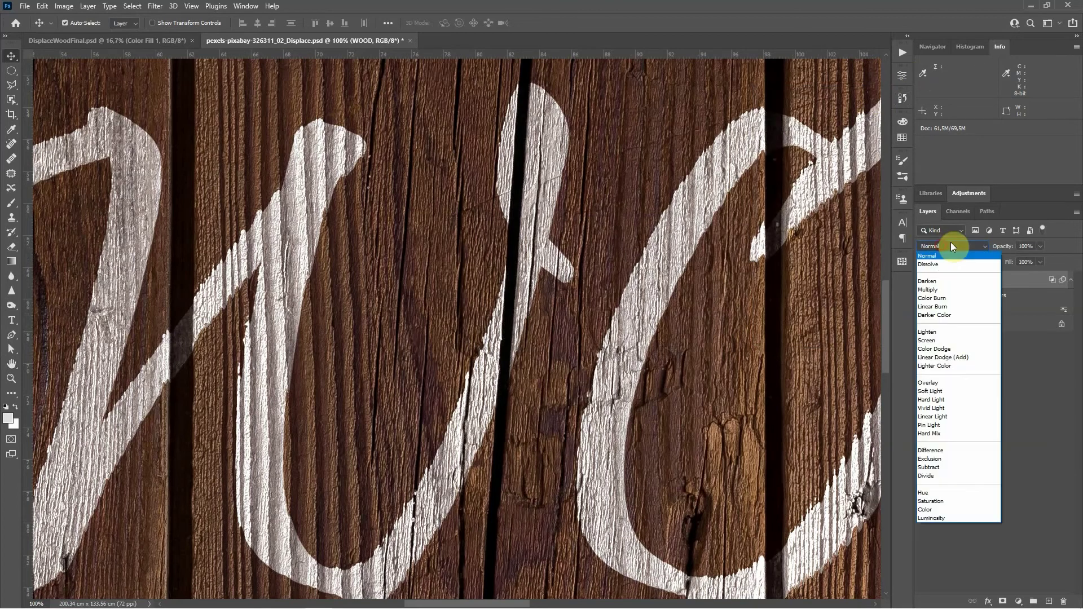
click(948, 341)
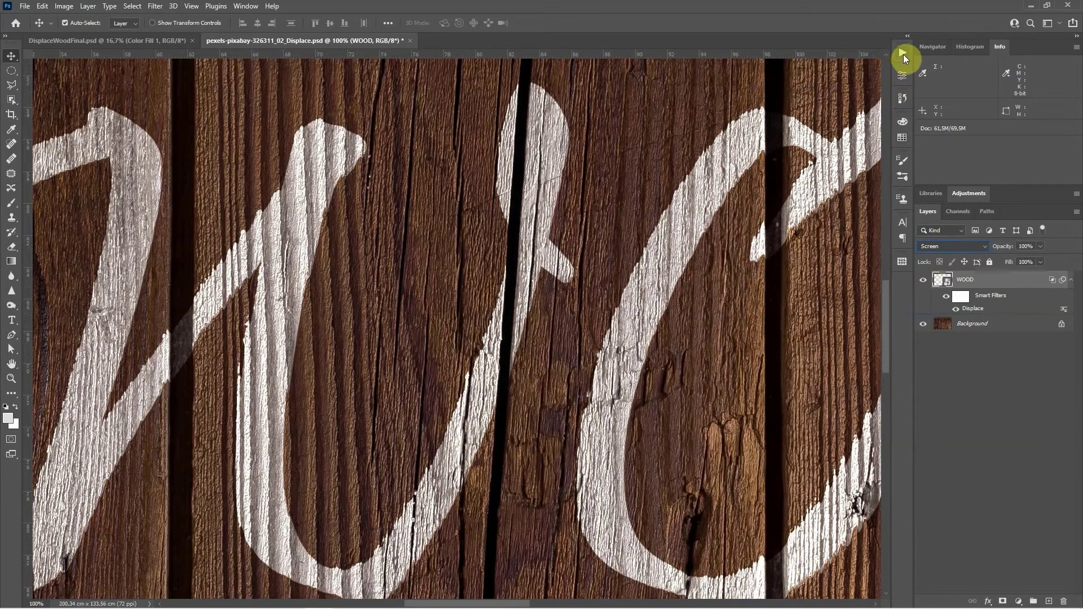
- Compare the text at the last two Blending Change history states, ending on the Screen version
click(903, 97)
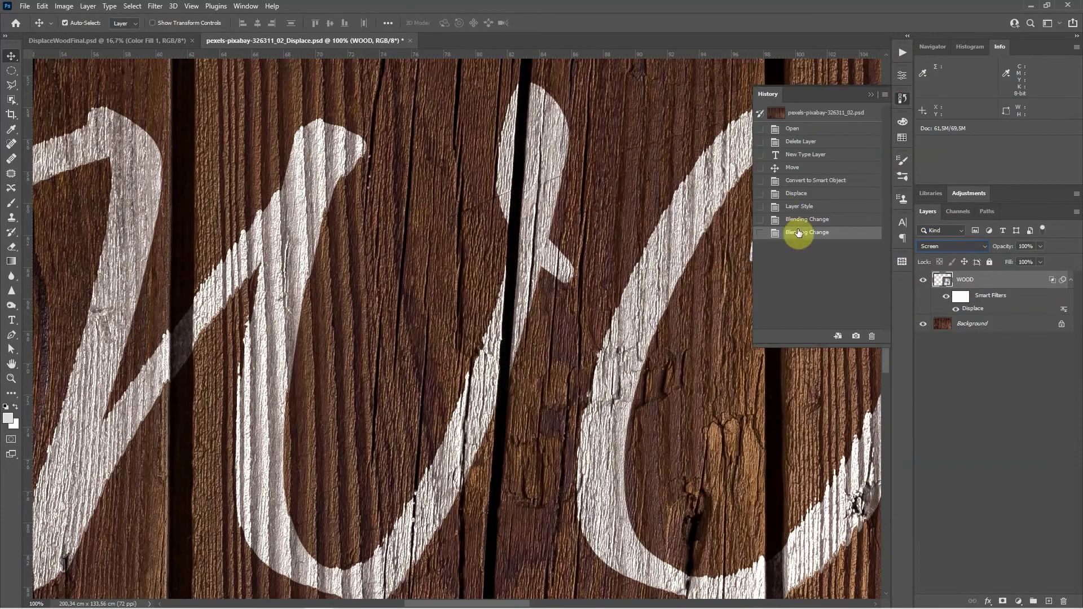
click(818, 222)
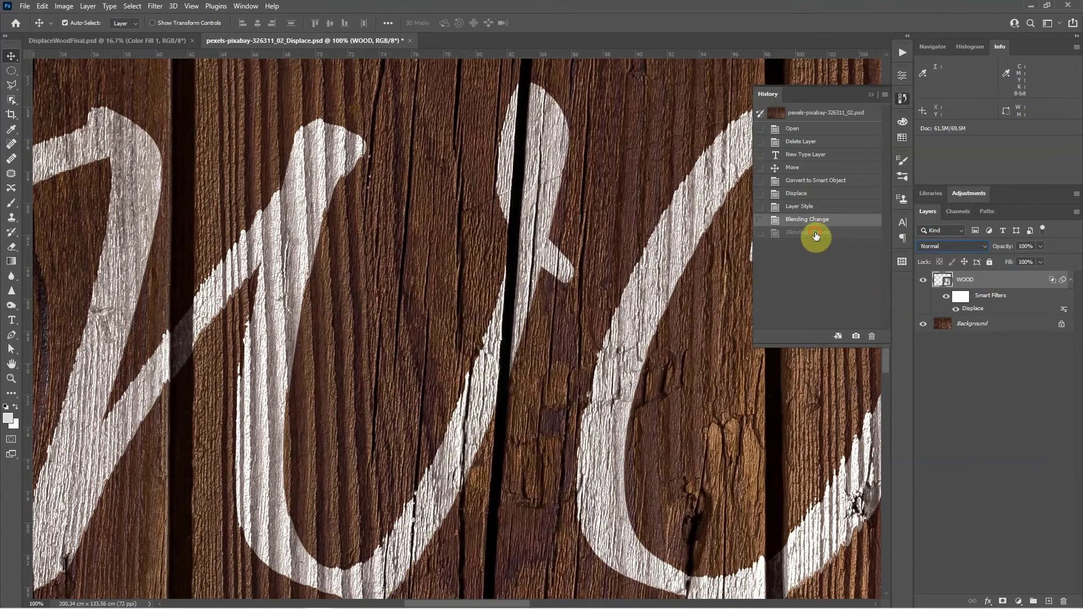
click(818, 233)
click(870, 94)
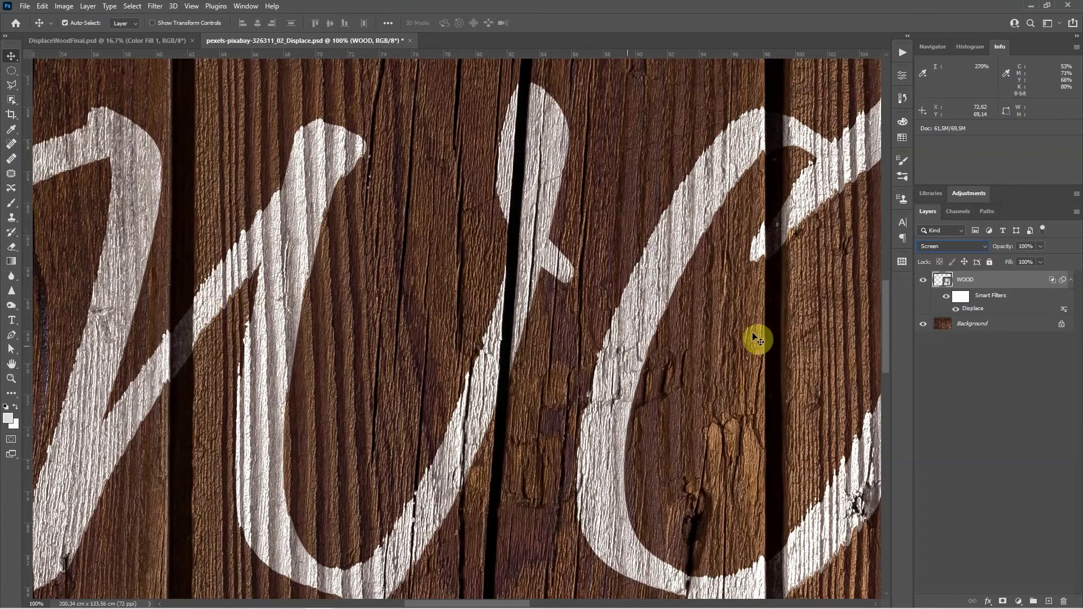
- Examine the painted W and O letters close up, checking how the paint follows the grain, cracks and plank gaps
key(ctrl+semicolon)
key(ctrl+semicolon)
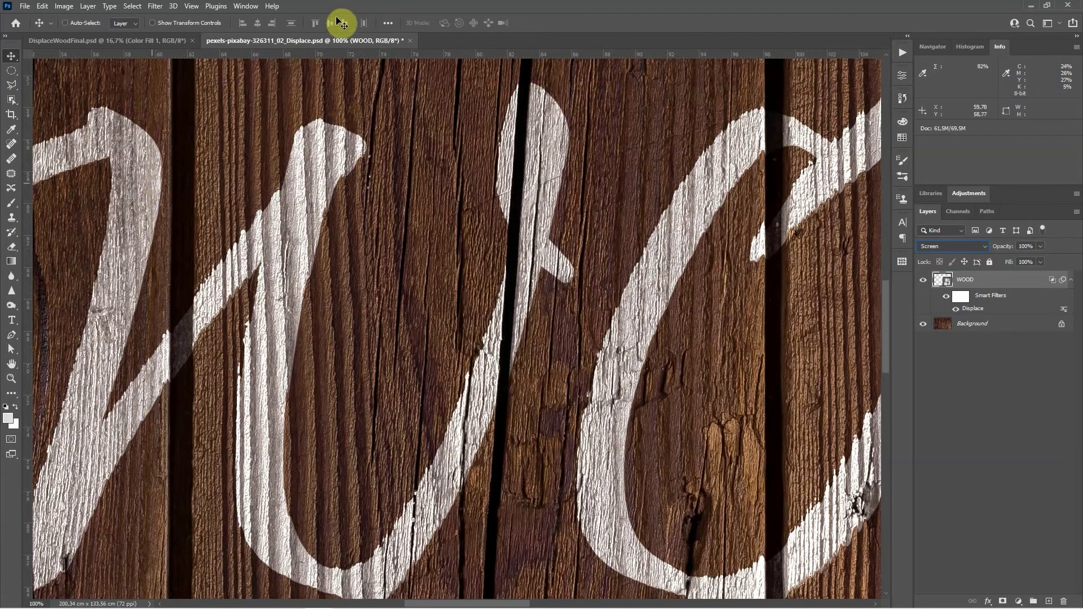
drag(389, 219, 493, 222)
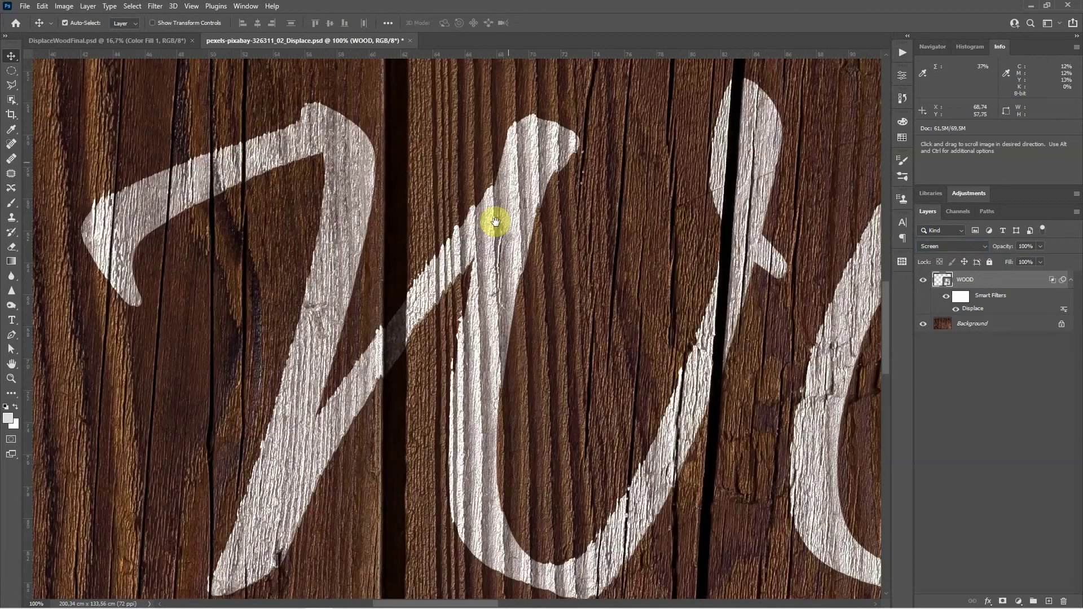
drag(497, 290, 317, 256)
drag(556, 225, 456, 255)
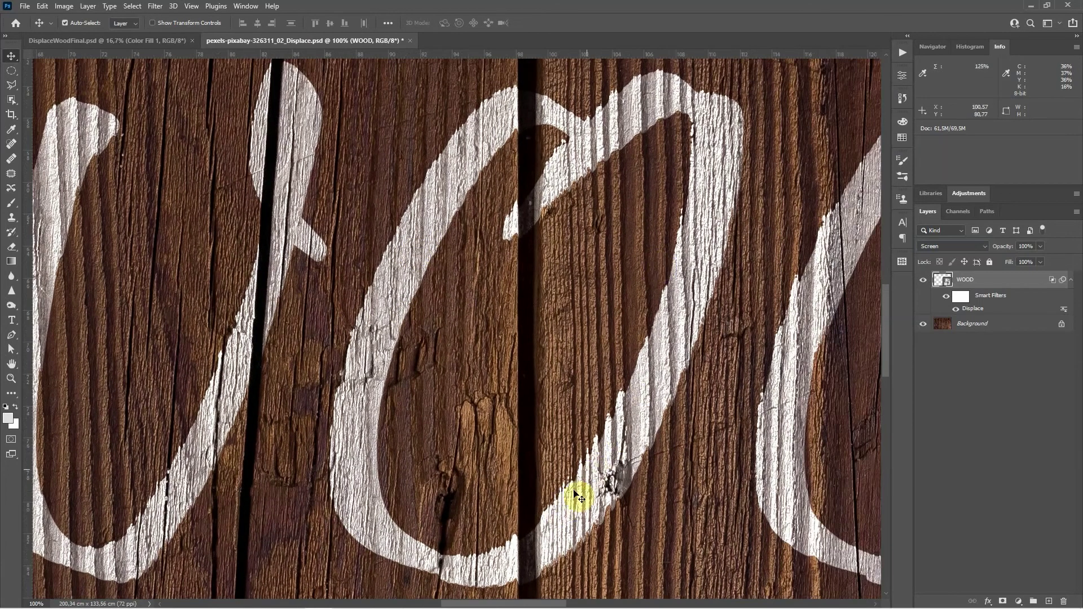
drag(604, 421, 432, 339)
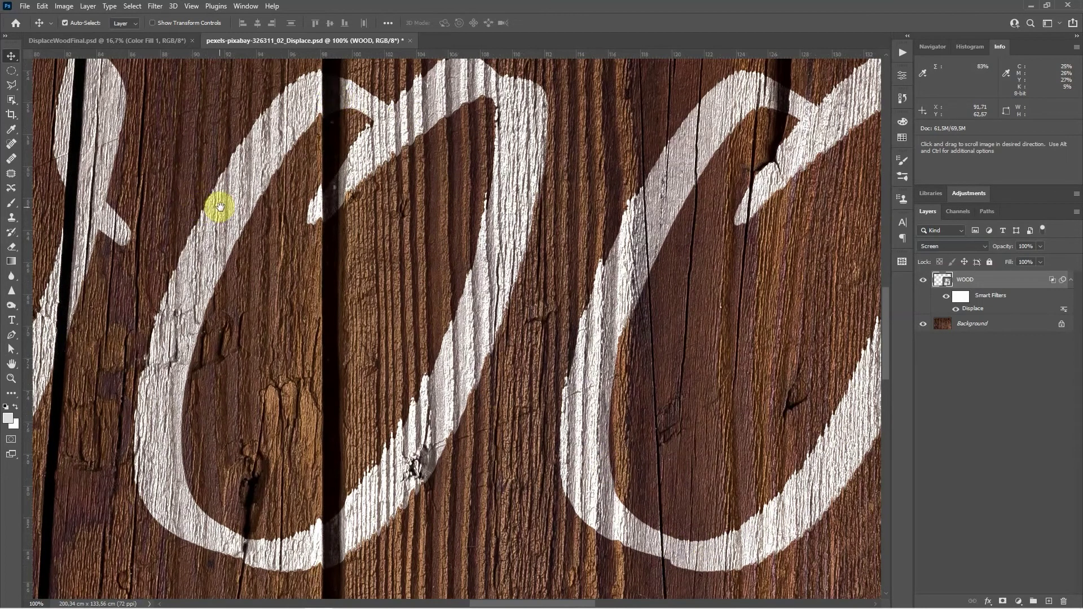
drag(219, 207, 201, 215)
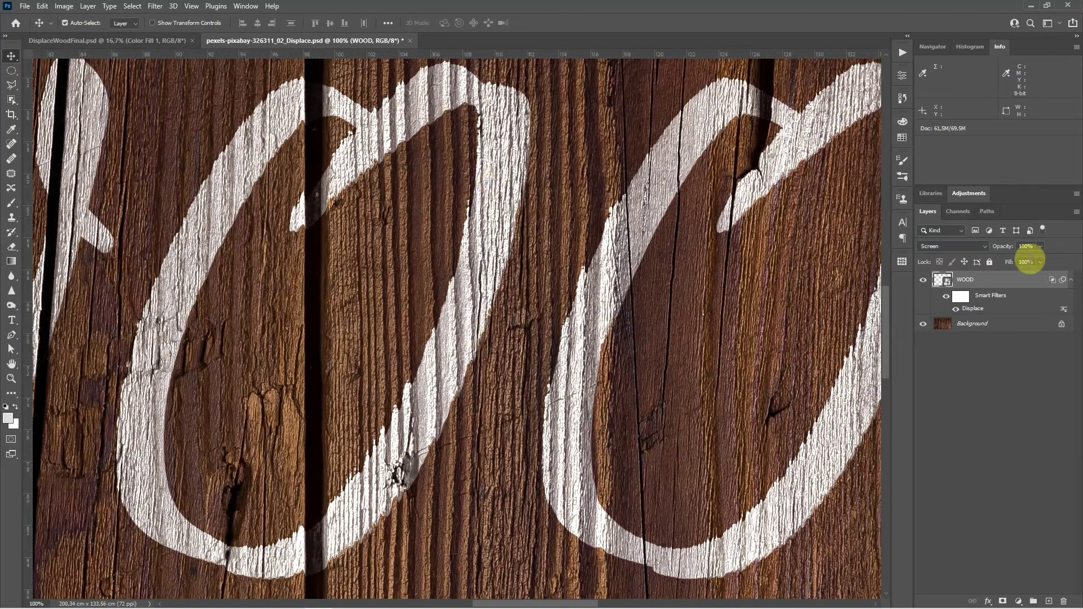
- In the WOOD layer's blending options, split the underlying layer's white Blend If slider for Gray to 220 / 255
double_click(1023, 283)
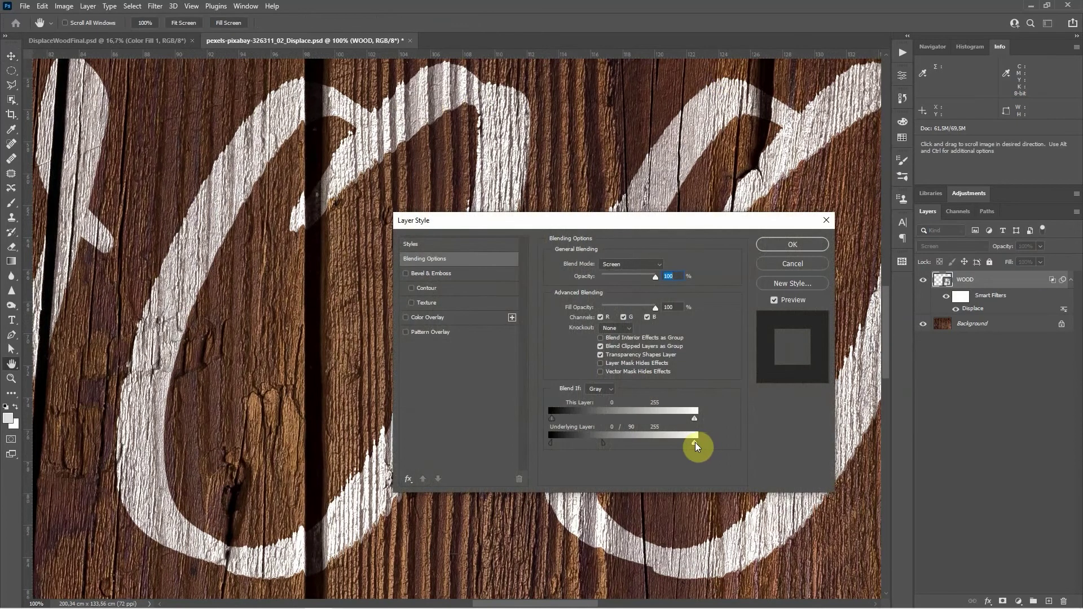
key(alt)
drag(694, 443, 691, 442)
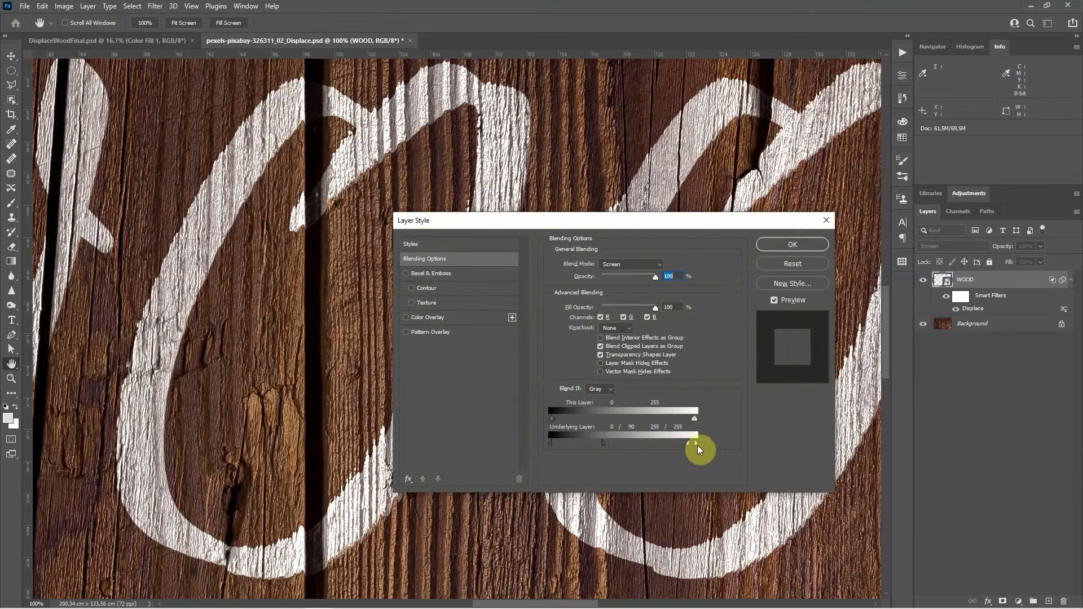
drag(676, 443, 651, 443)
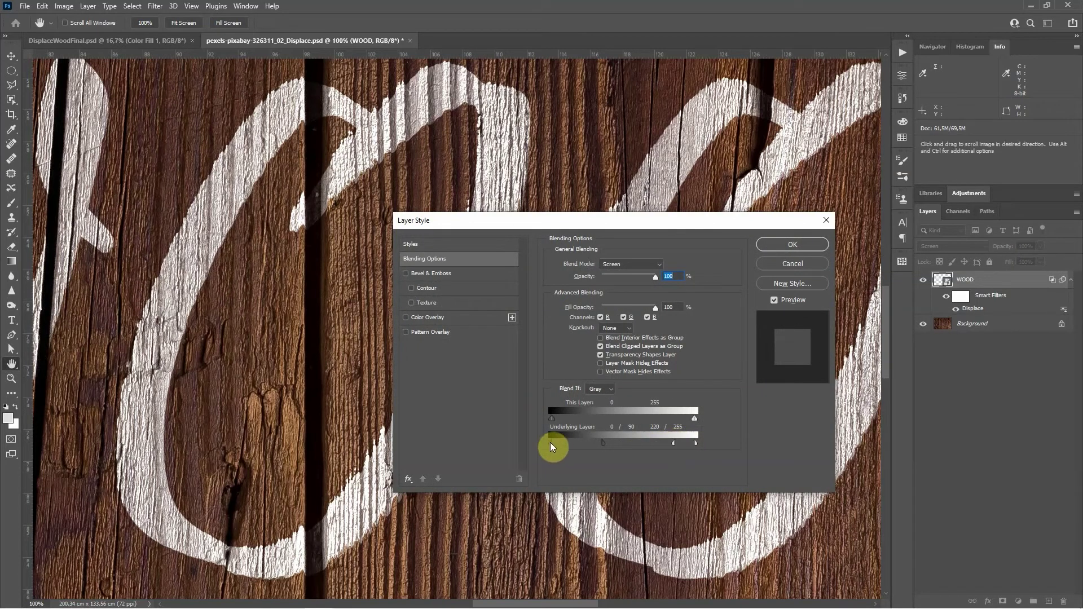
- Set the underlying layer's black Blend If slider to 25 / 90 and check the letters beside the dialog
drag(551, 442, 554, 442)
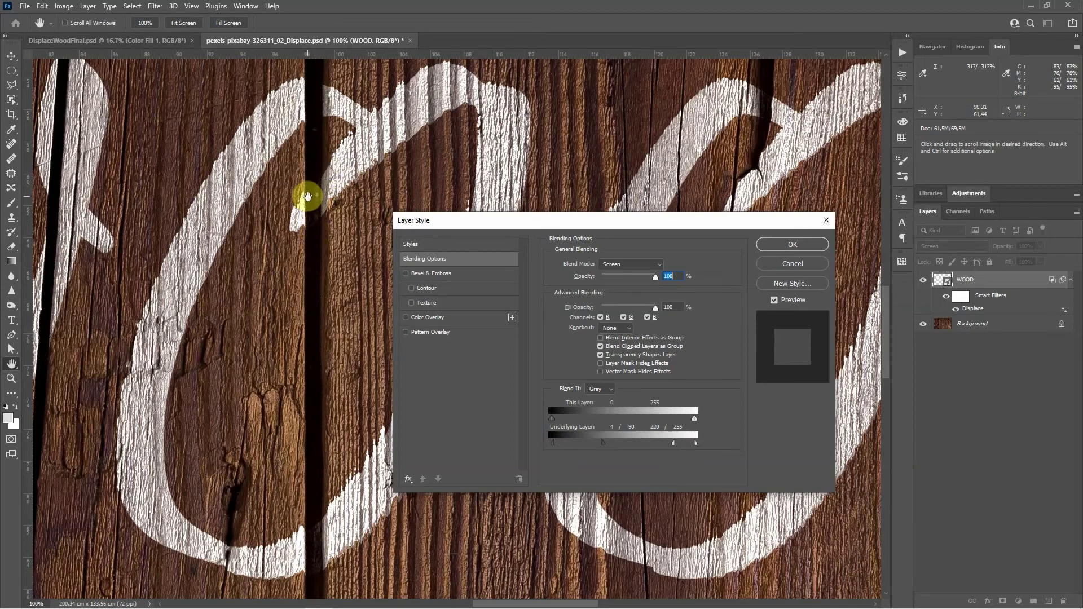
drag(552, 443, 564, 442)
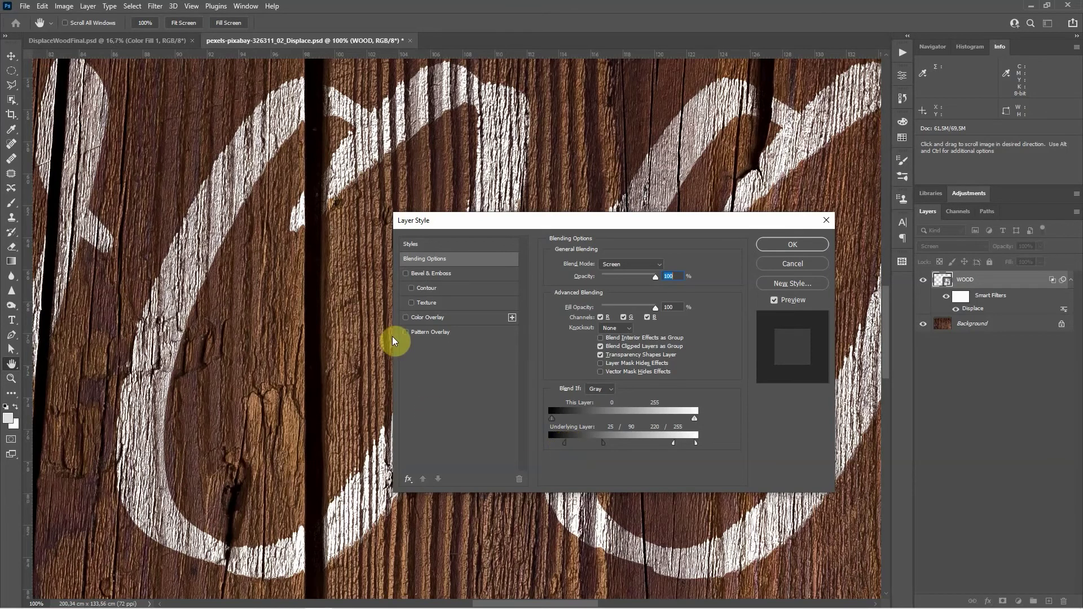
drag(146, 251, 425, 280)
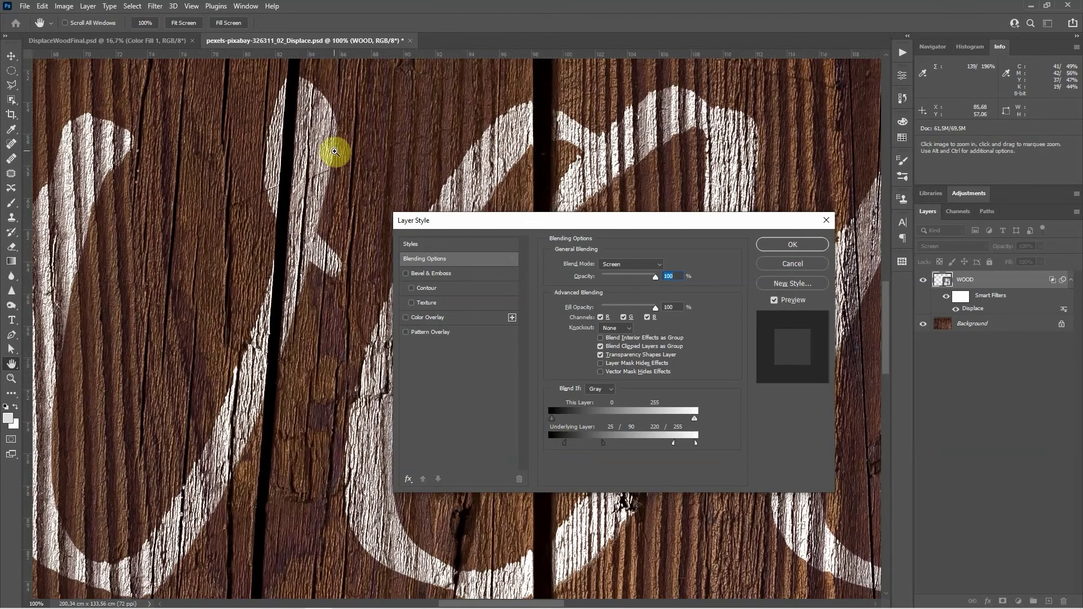
- Try Bevel & Emboss on the WOOD layer with the Chisel Hard technique and a depth of 84%
click(436, 275)
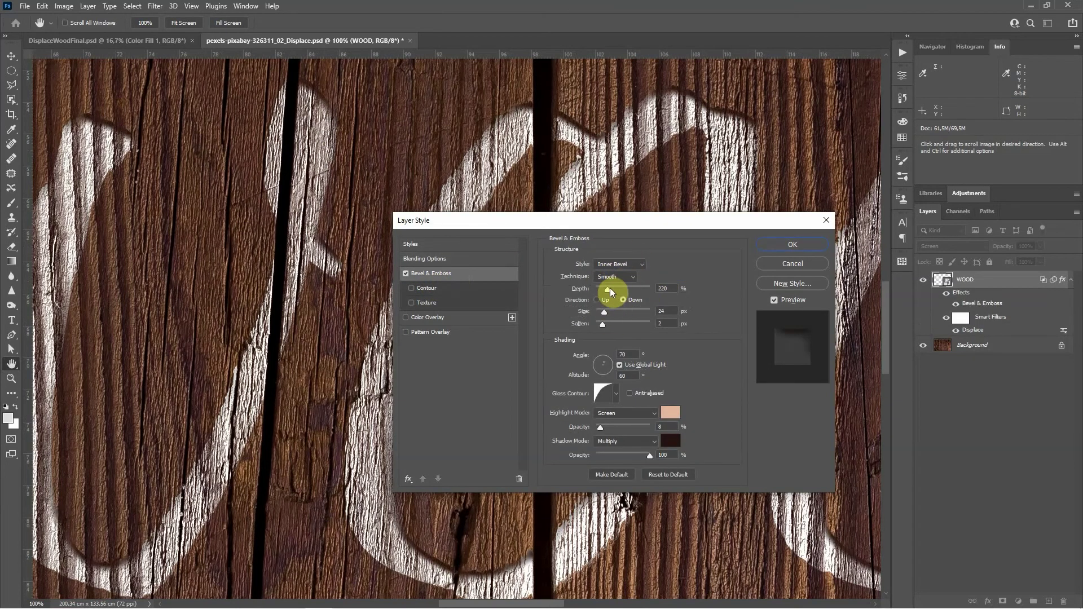
drag(607, 288, 599, 289)
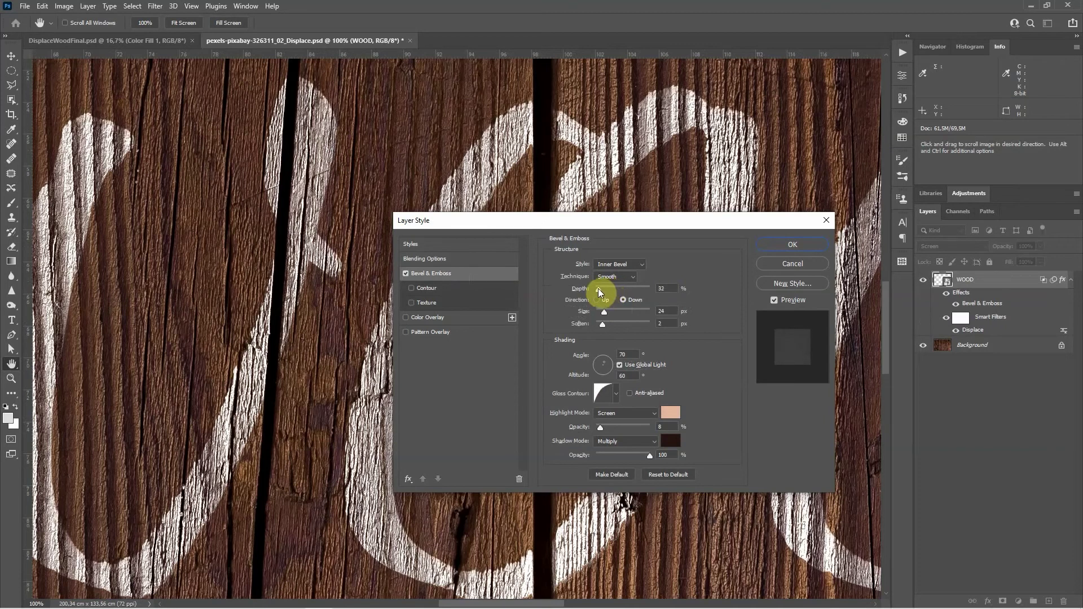
click(611, 278)
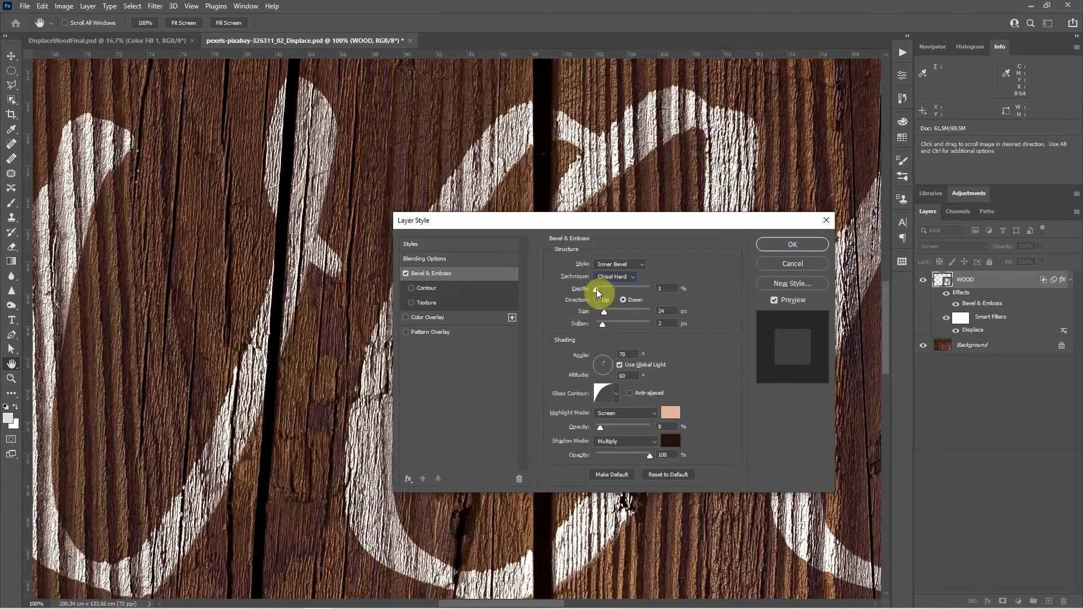
click(598, 290)
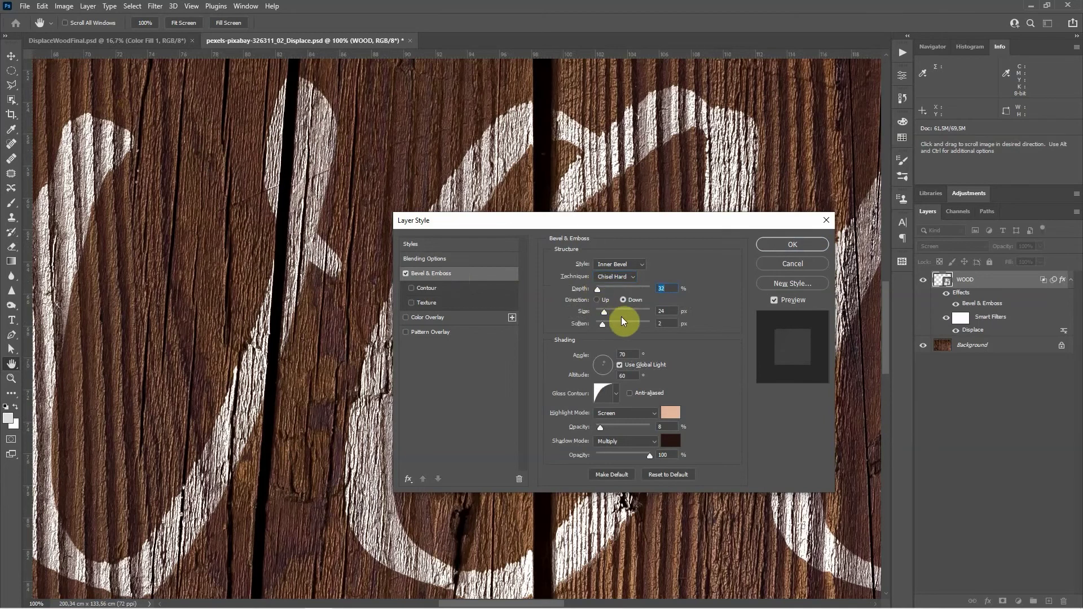
drag(598, 289, 601, 289)
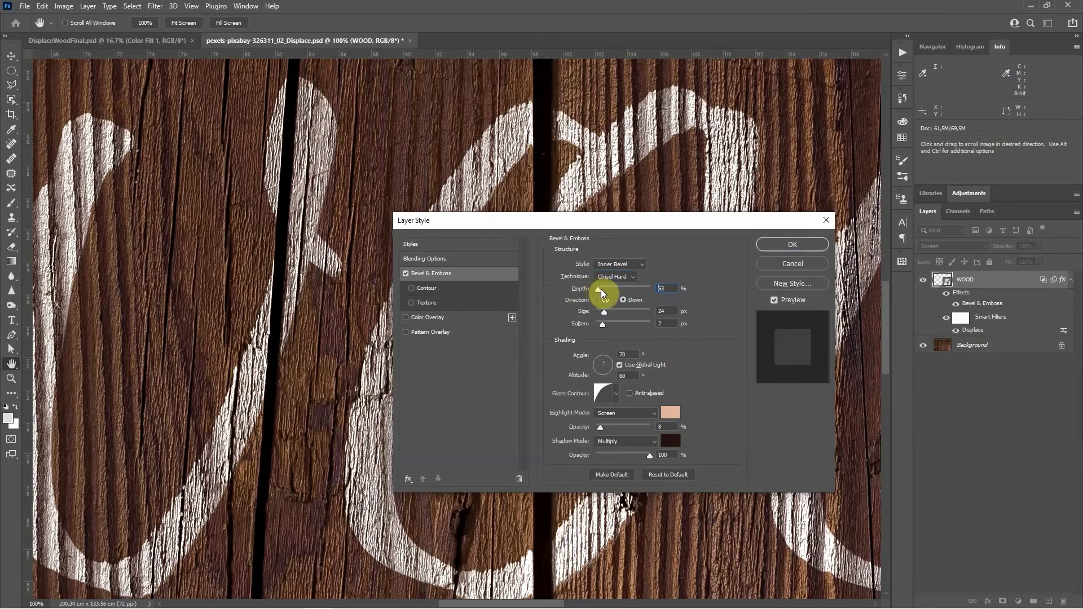
- Try the Outer Bevel style with a depth of 63% and soften set to 0 px
click(630, 265)
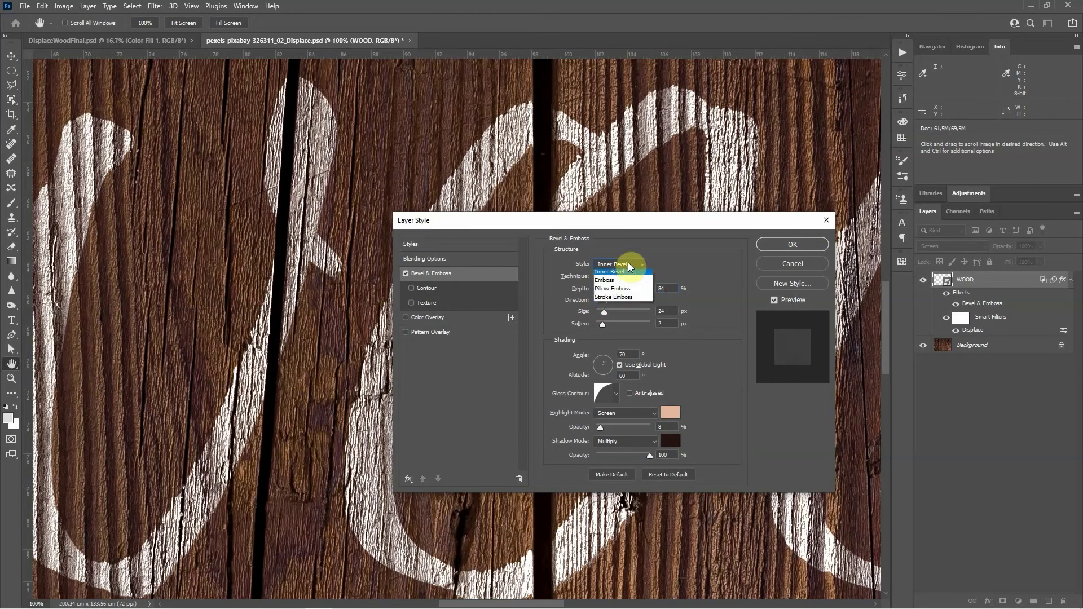
click(618, 275)
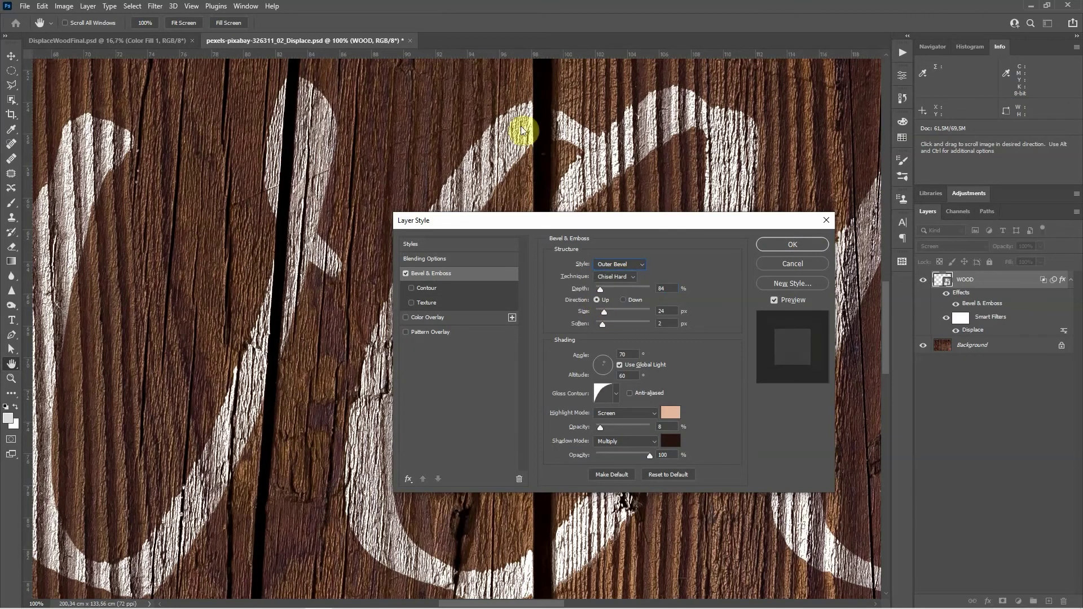
drag(608, 288, 600, 287)
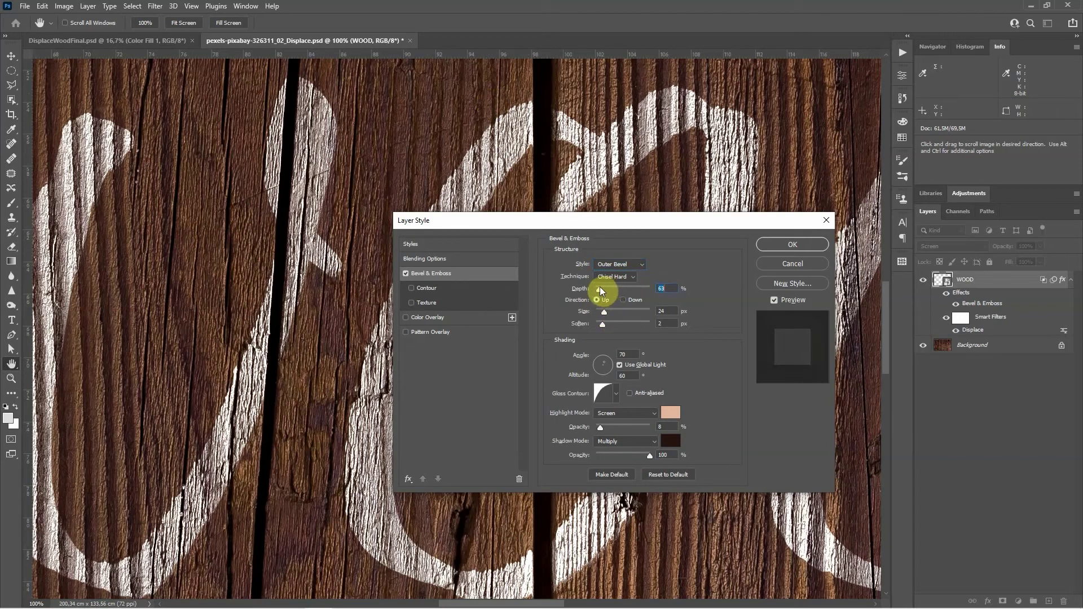
click(591, 323)
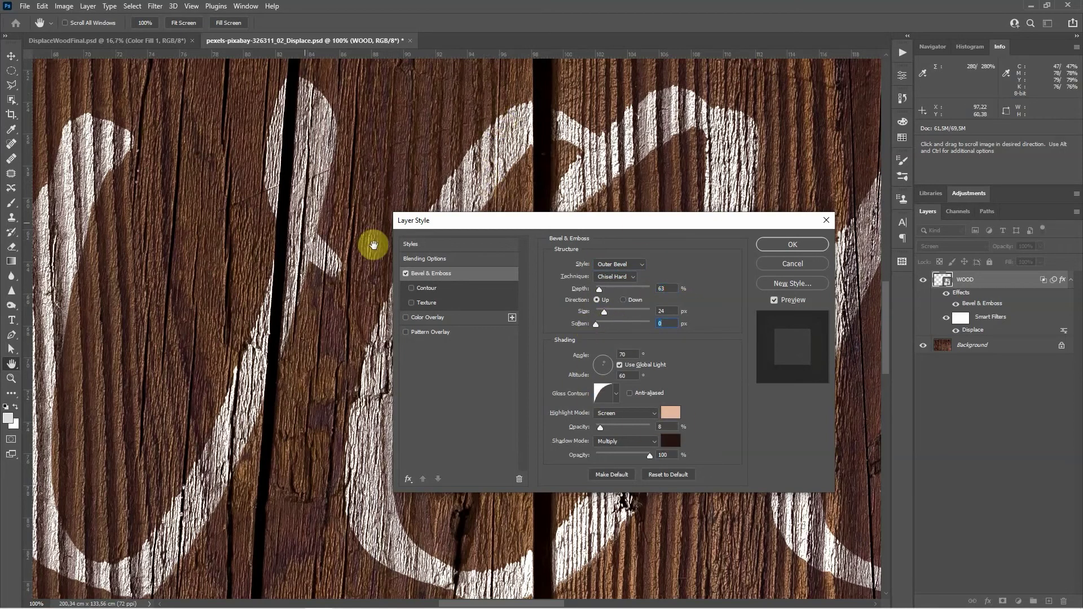
- Turn off Bevel & Emboss for the WOOD layer and apply the layer style with its Blend If settings
click(406, 274)
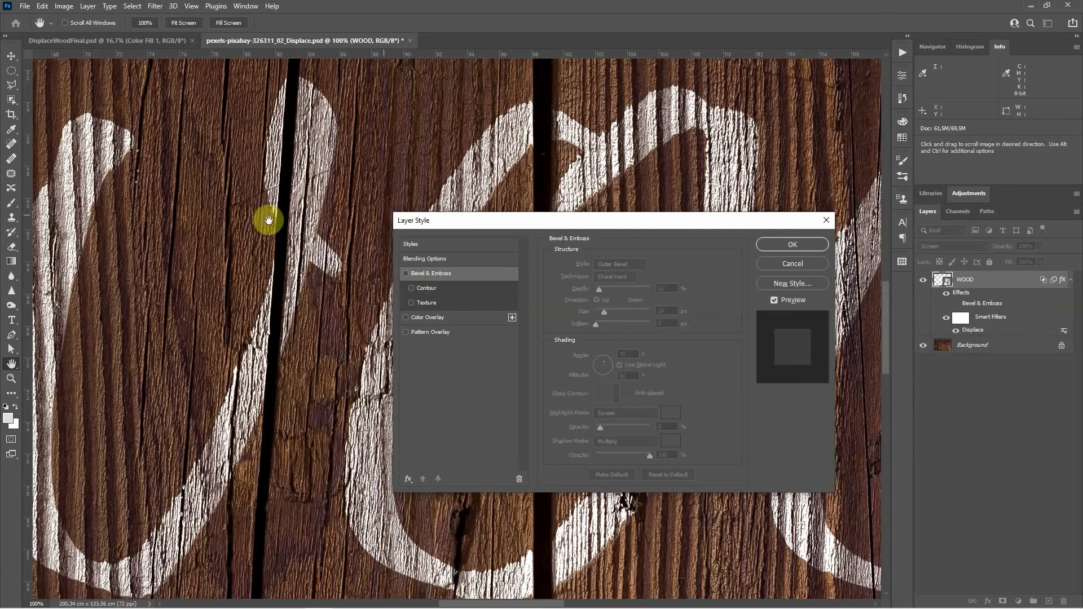
click(812, 244)
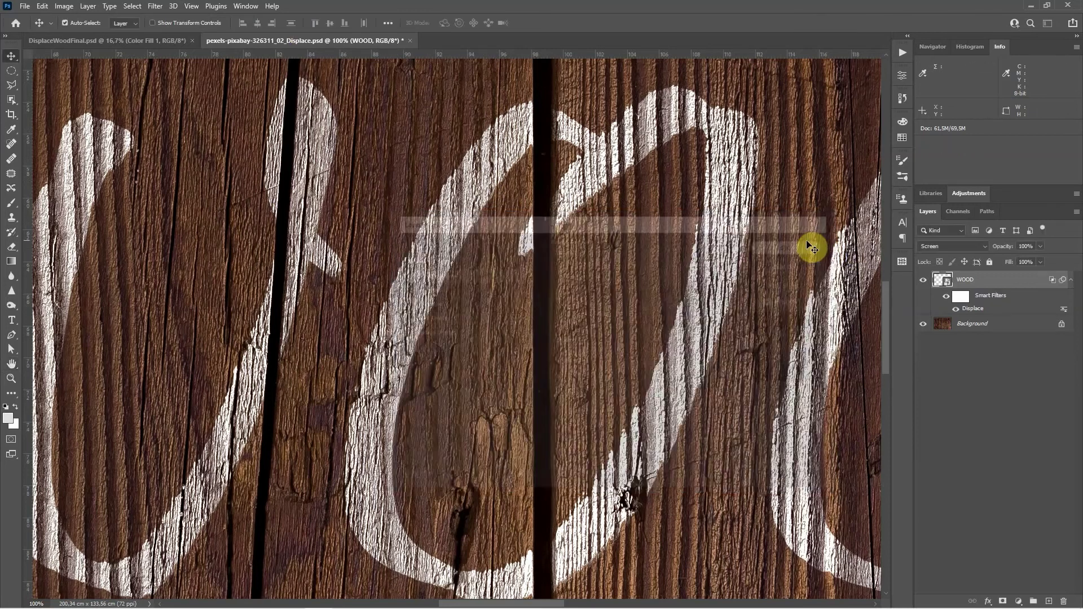
- Apply a Gaussian Blur smart filter with a 1,0 pixel radius to the WOOD layer and fit the whole image in view
drag(425, 467, 430, 492)
drag(639, 159, 588, 181)
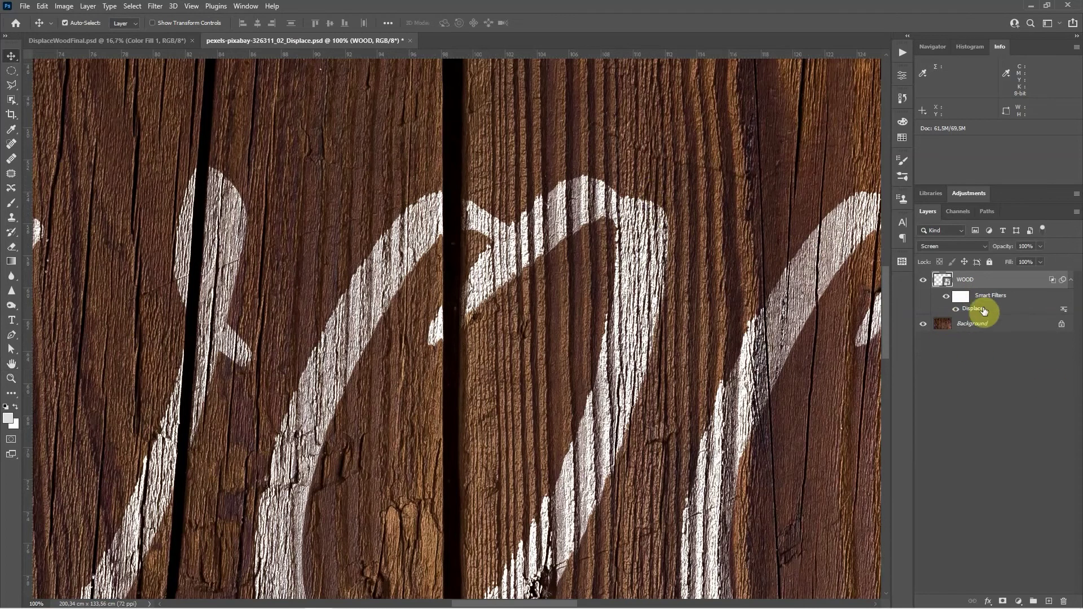
click(155, 7)
mouse_move(205, 152)
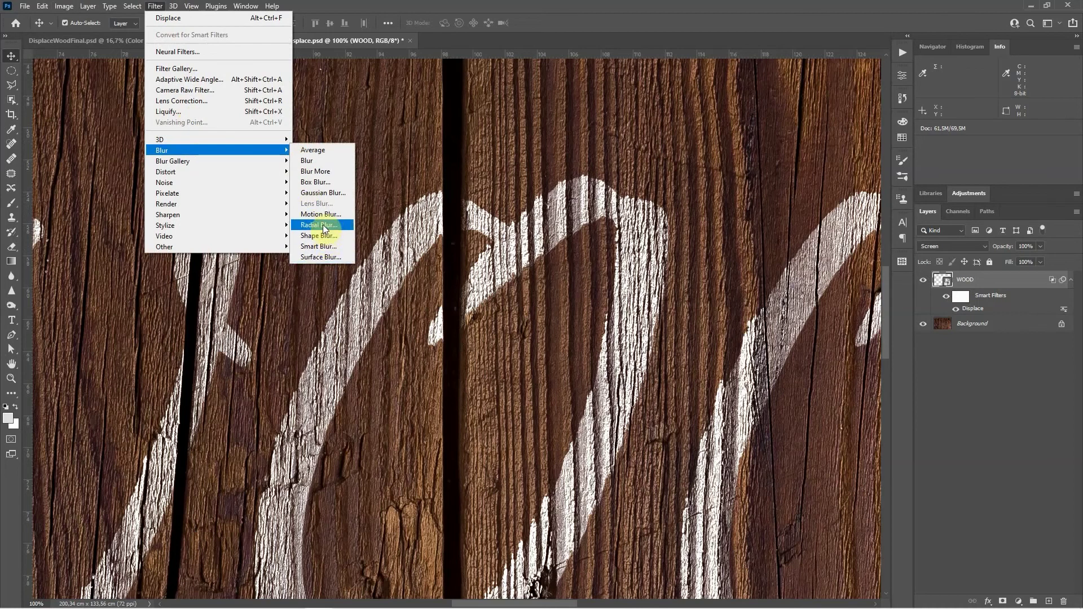
click(347, 193)
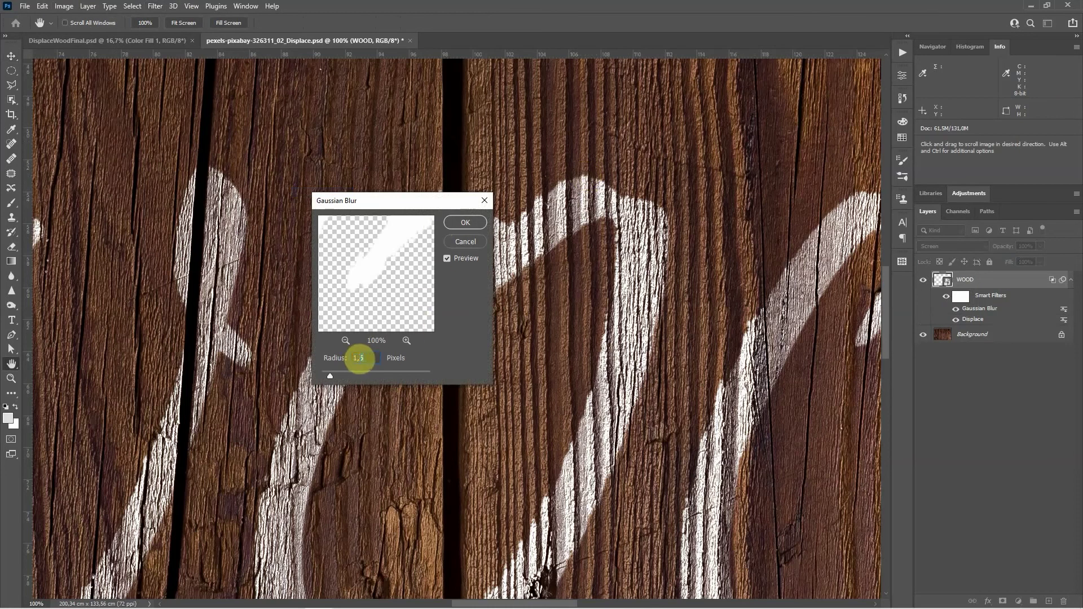
text(0)
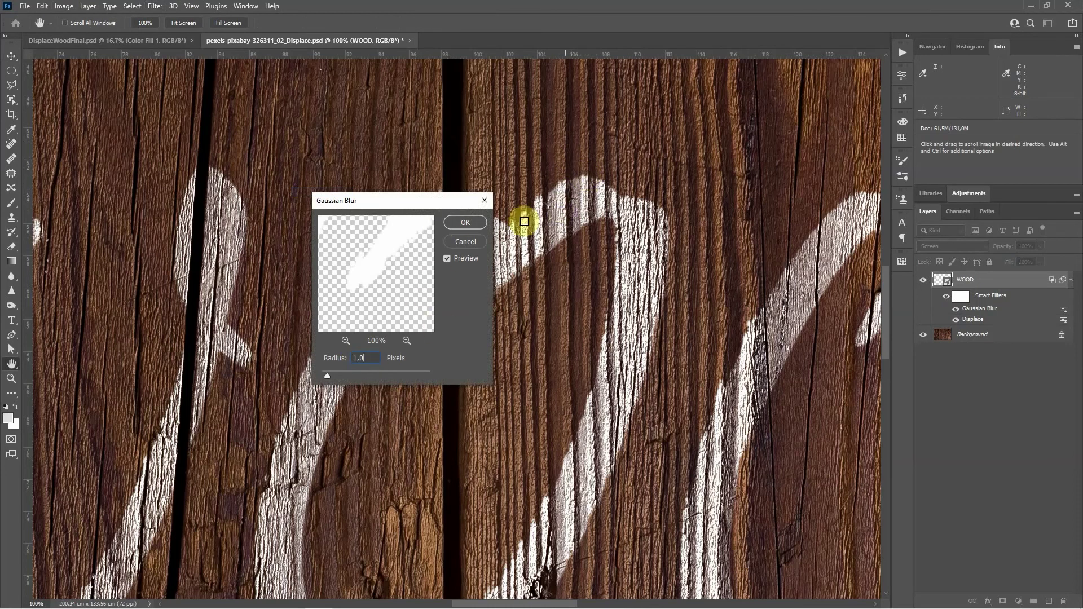
click(447, 259)
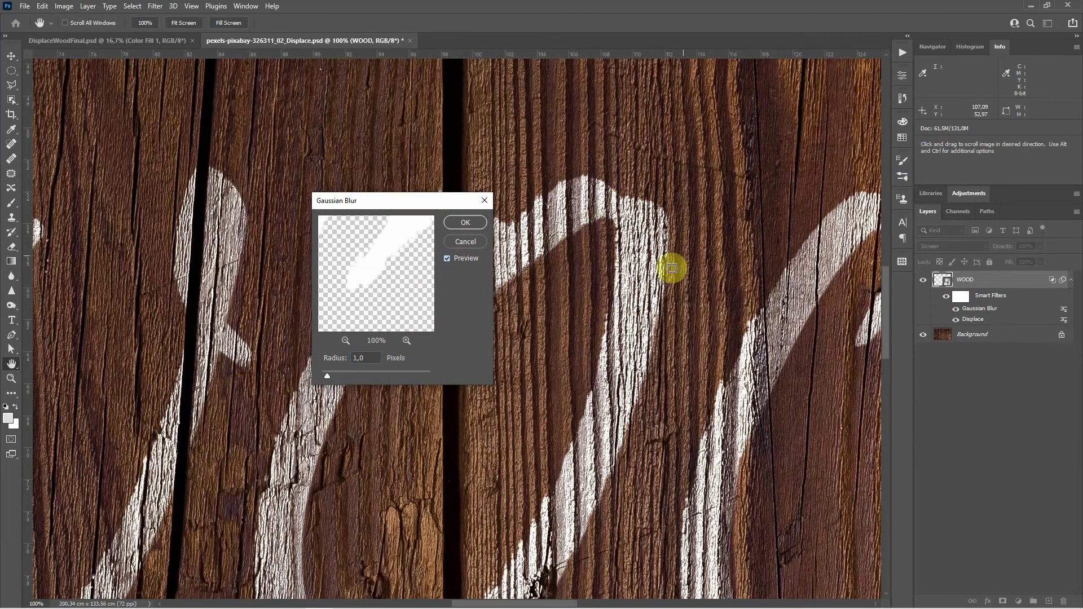
click(476, 223)
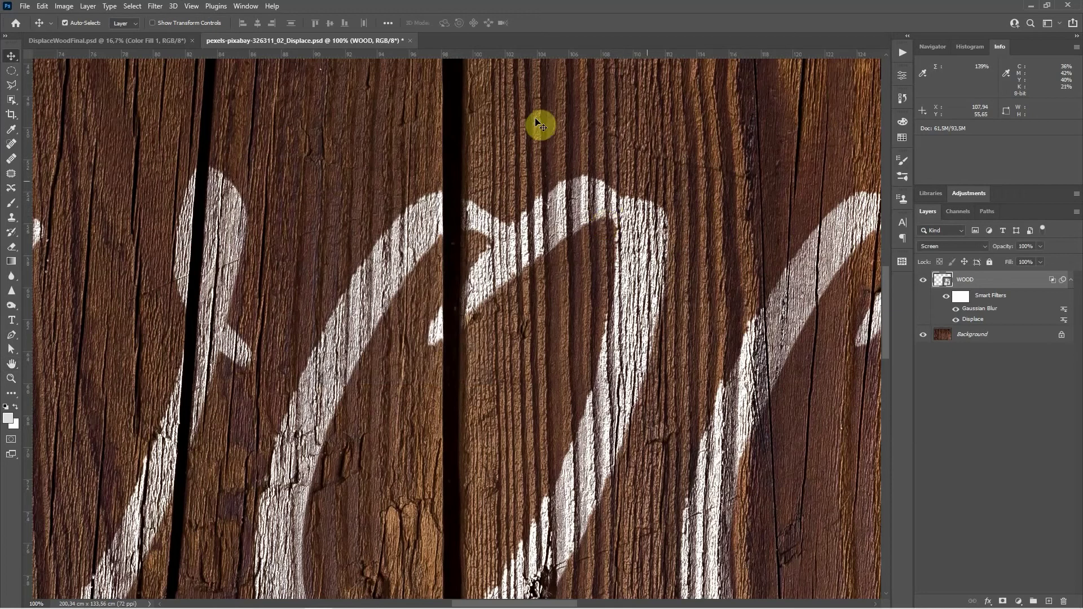
key(ctrl)
key(ctrl+0)
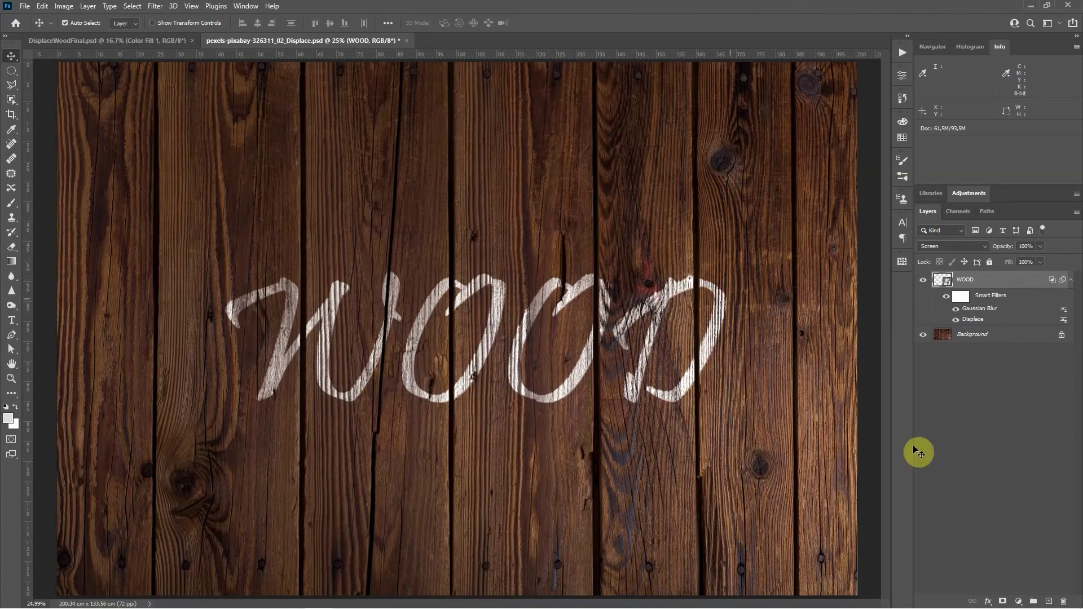
- Add a Solid Color fill layer in blue #3772de above the WOOD layer and clip it to that layer
click(1020, 601)
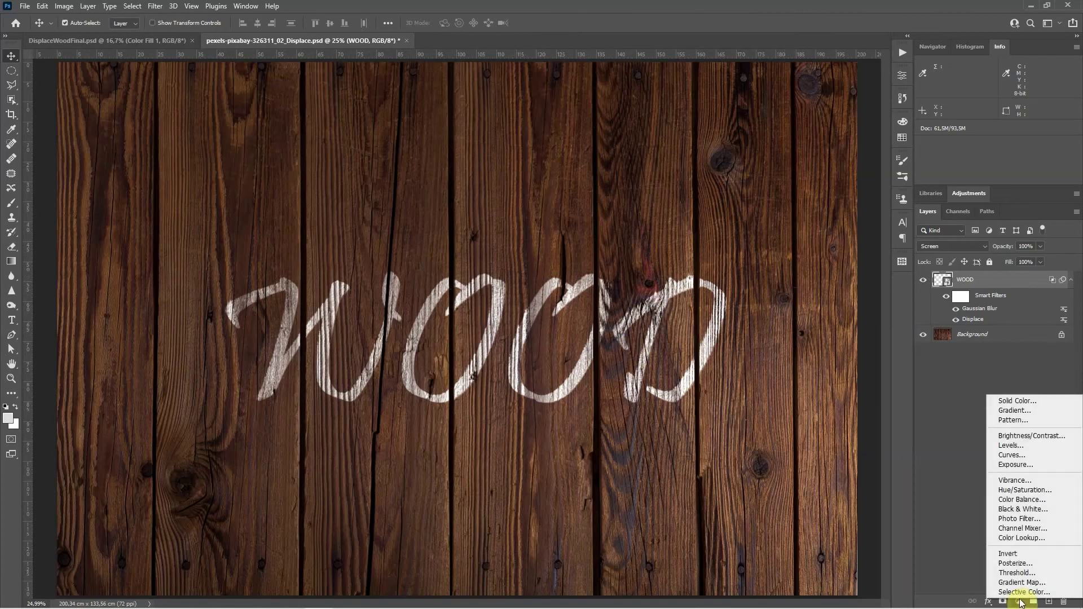
click(1029, 402)
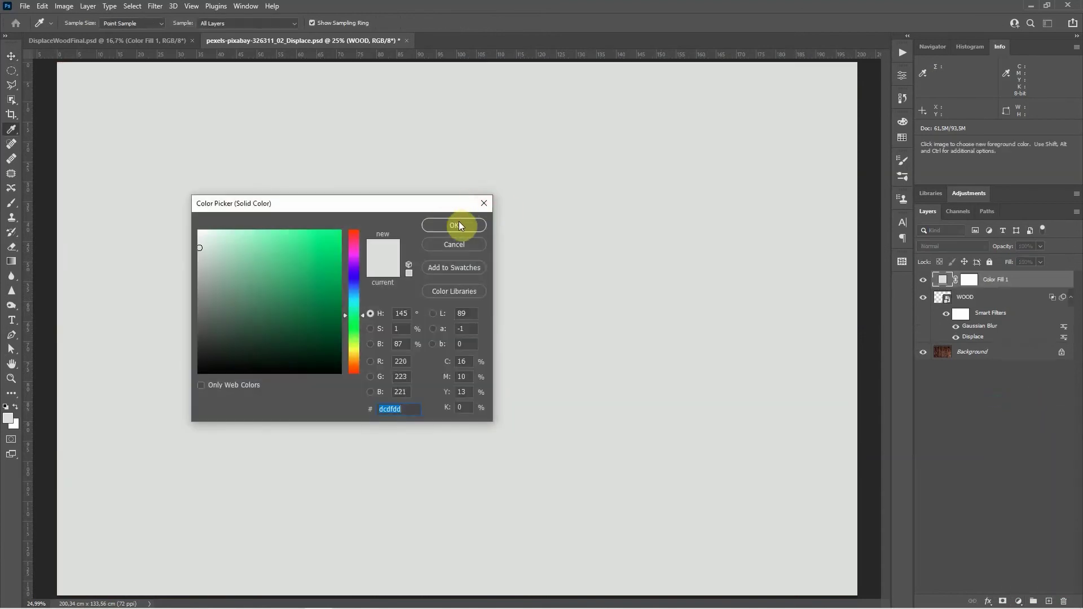
drag(354, 286, 306, 251)
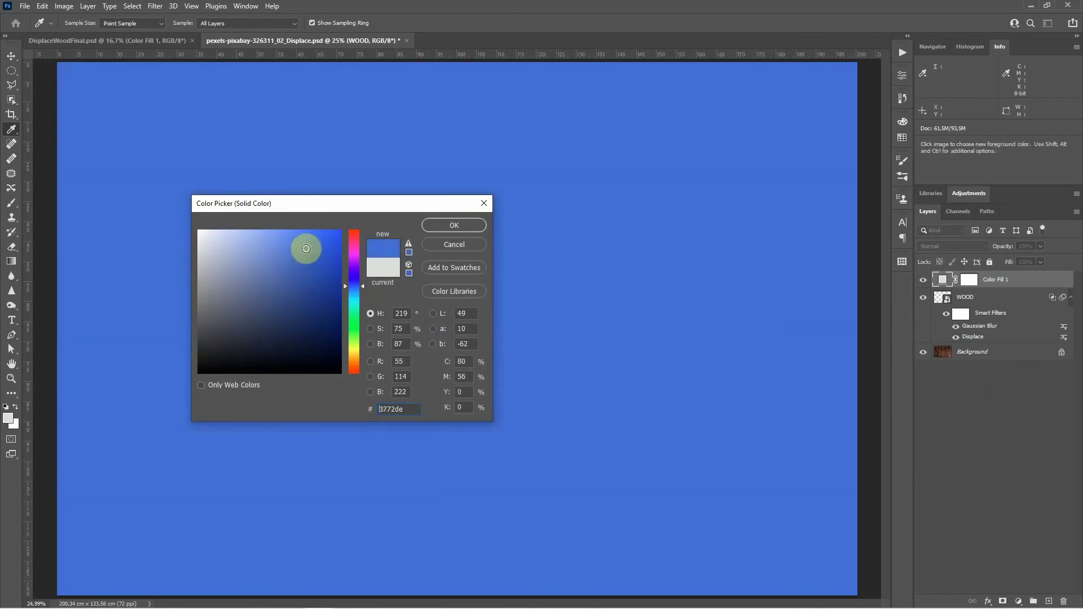
click(467, 229)
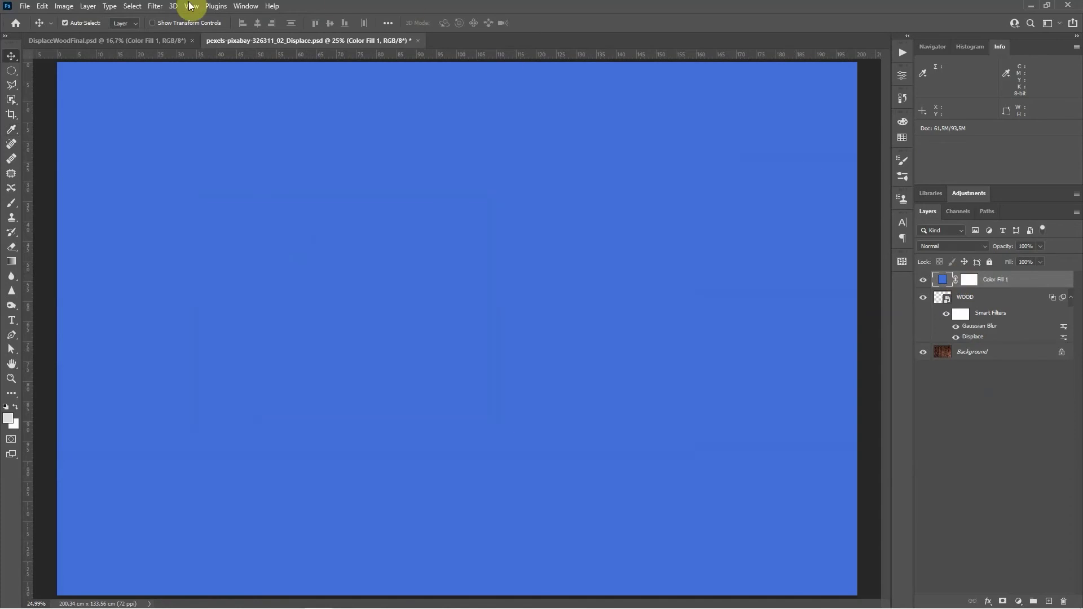
click(89, 8)
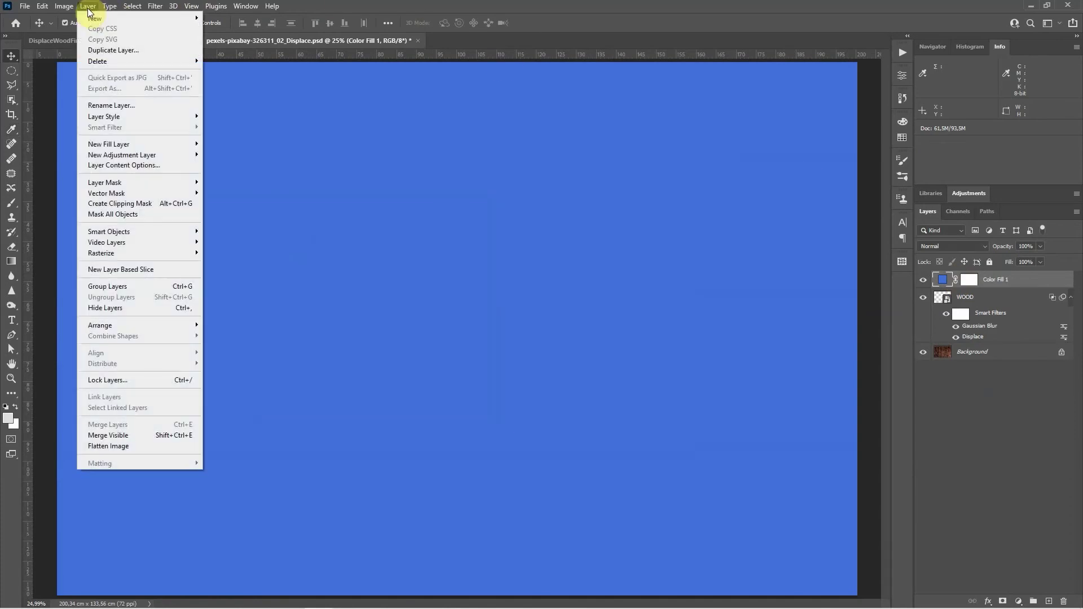
click(118, 205)
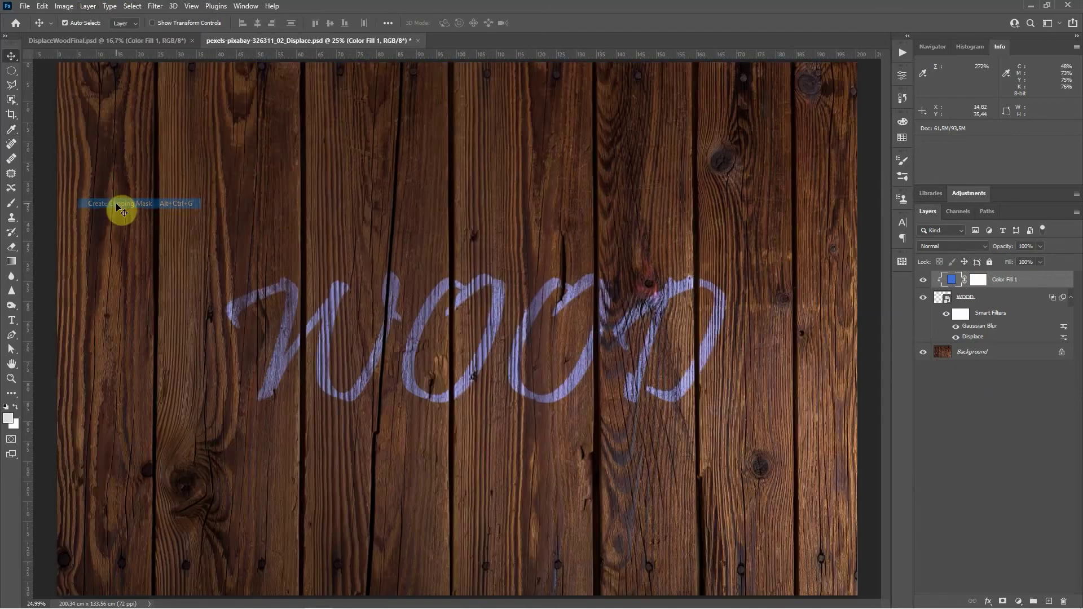
- Recolor the clipped fill layer to a yellowish olive green with a hue of about 71°
double_click(953, 280)
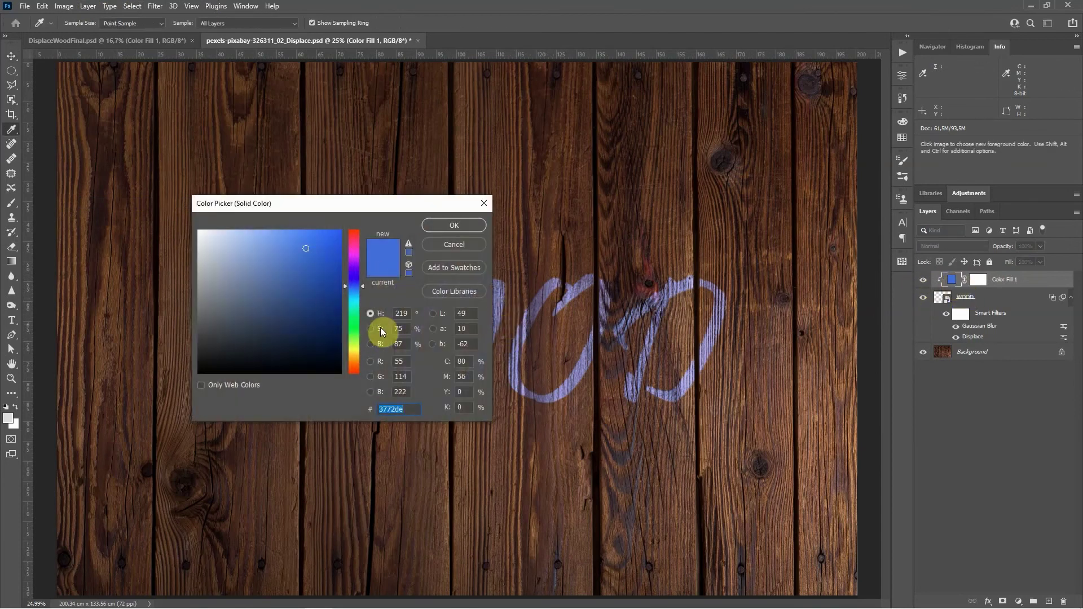
mouse_move(315, 258)
mouse_down()
mouse_move(309, 243)
mouse_move(283, 239)
mouse_move(287, 254)
mouse_move(261, 242)
mouse_move(282, 256)
mouse_move(297, 298)
mouse_up()
drag(346, 252, 357, 333)
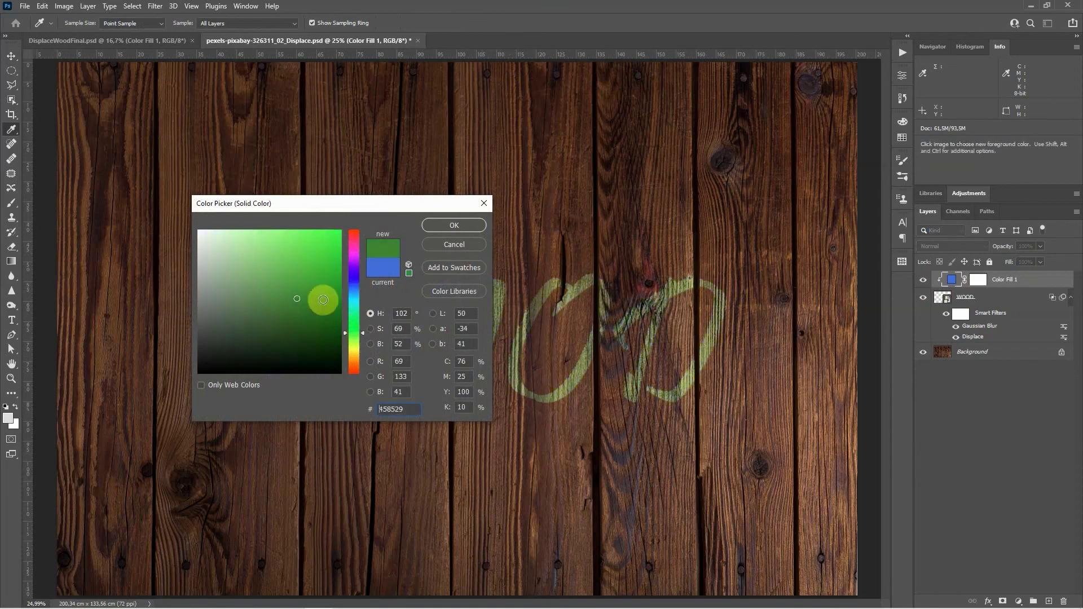
click(362, 345)
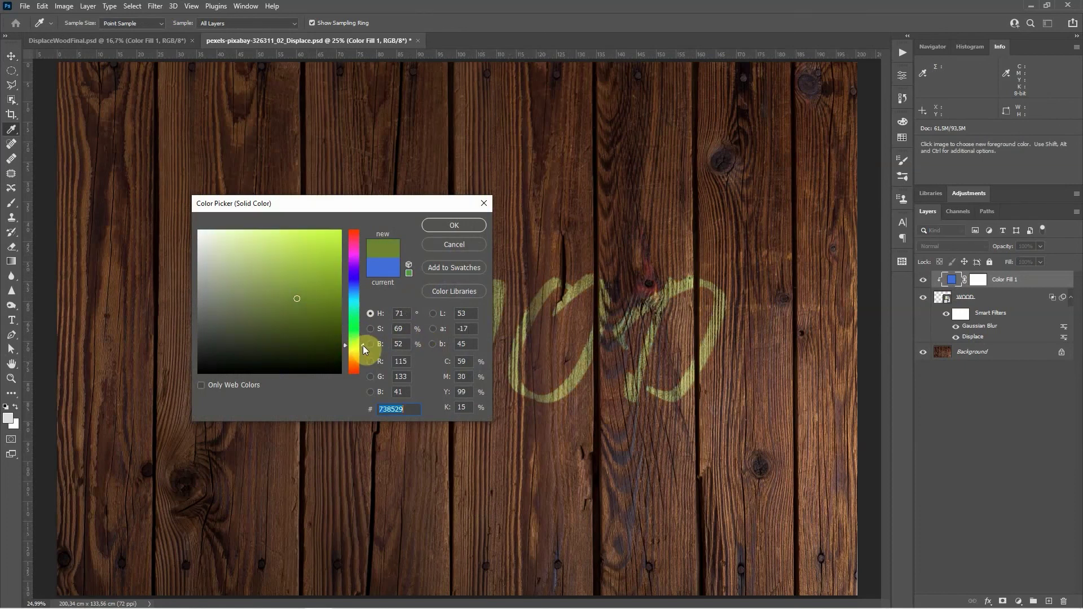
click(299, 291)
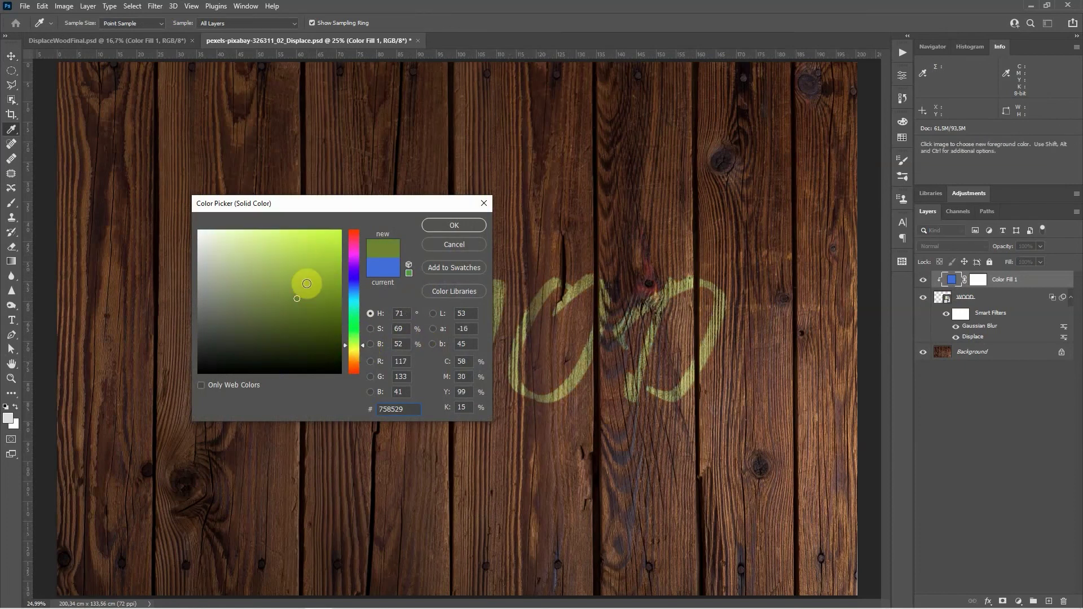
click(442, 231)
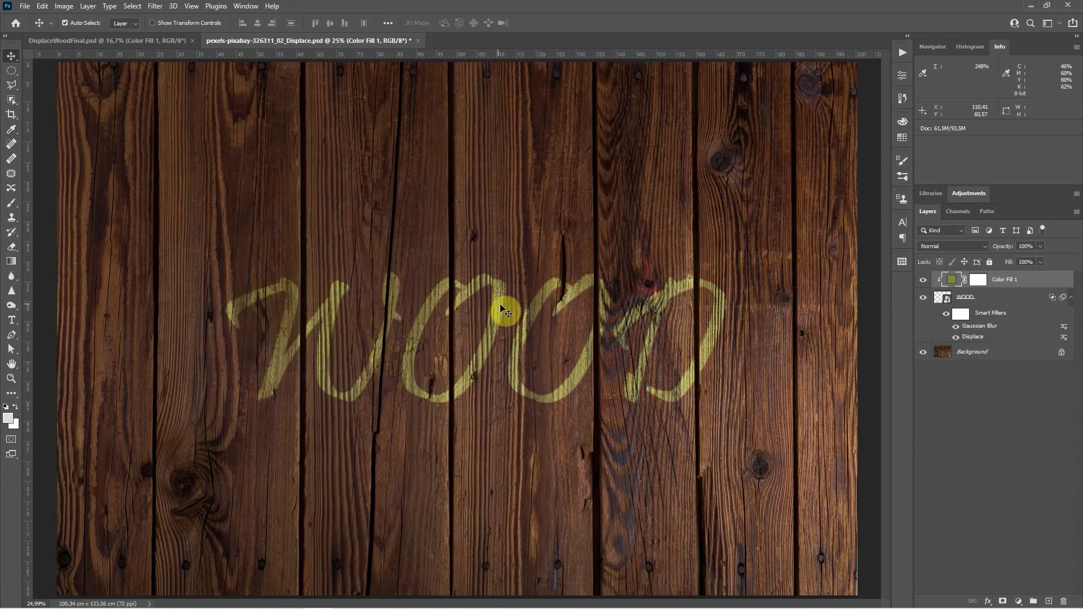